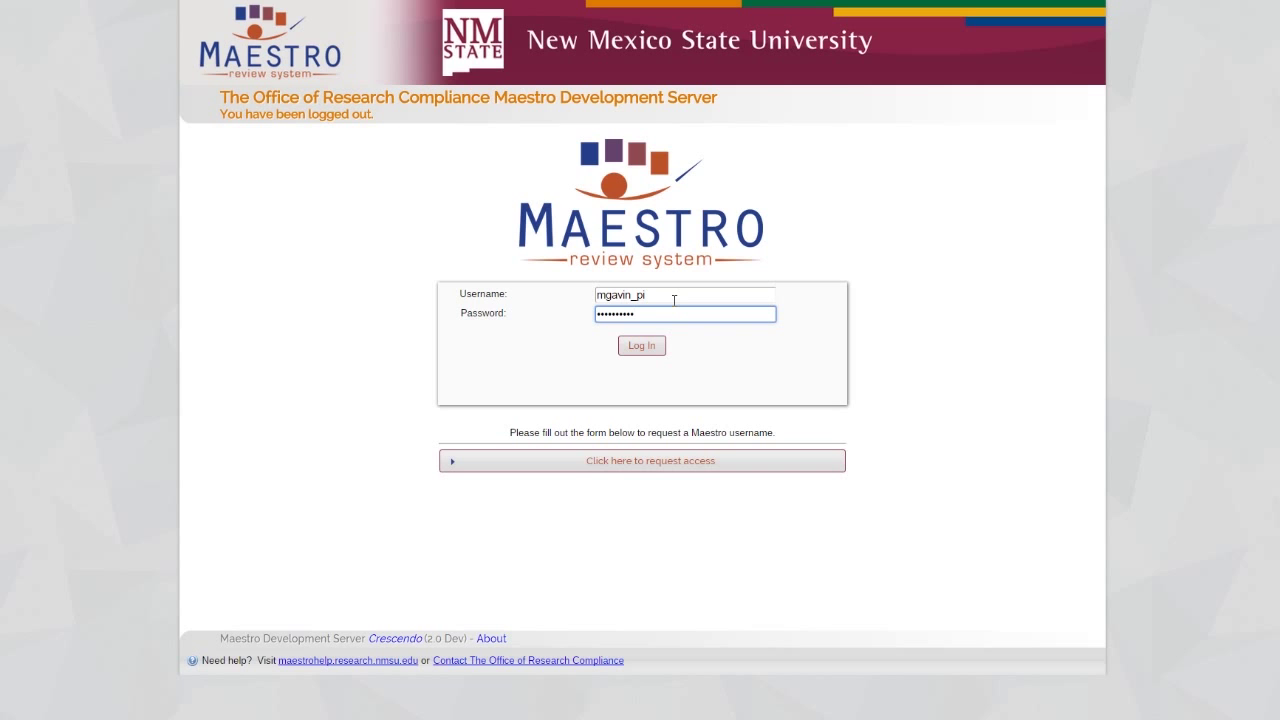
# Step: Log in to the review system with the credentials already filled in and decline saving the password
pyautogui.press('Return')
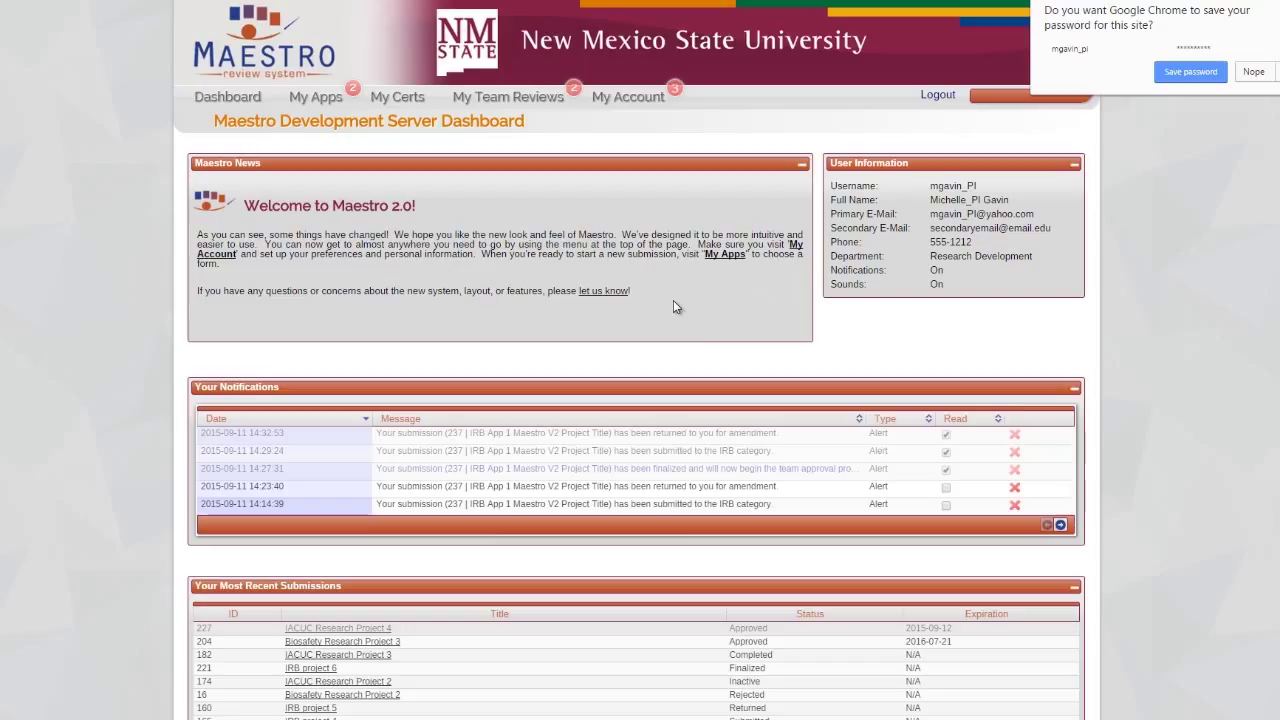
pyautogui.click(1252, 72)
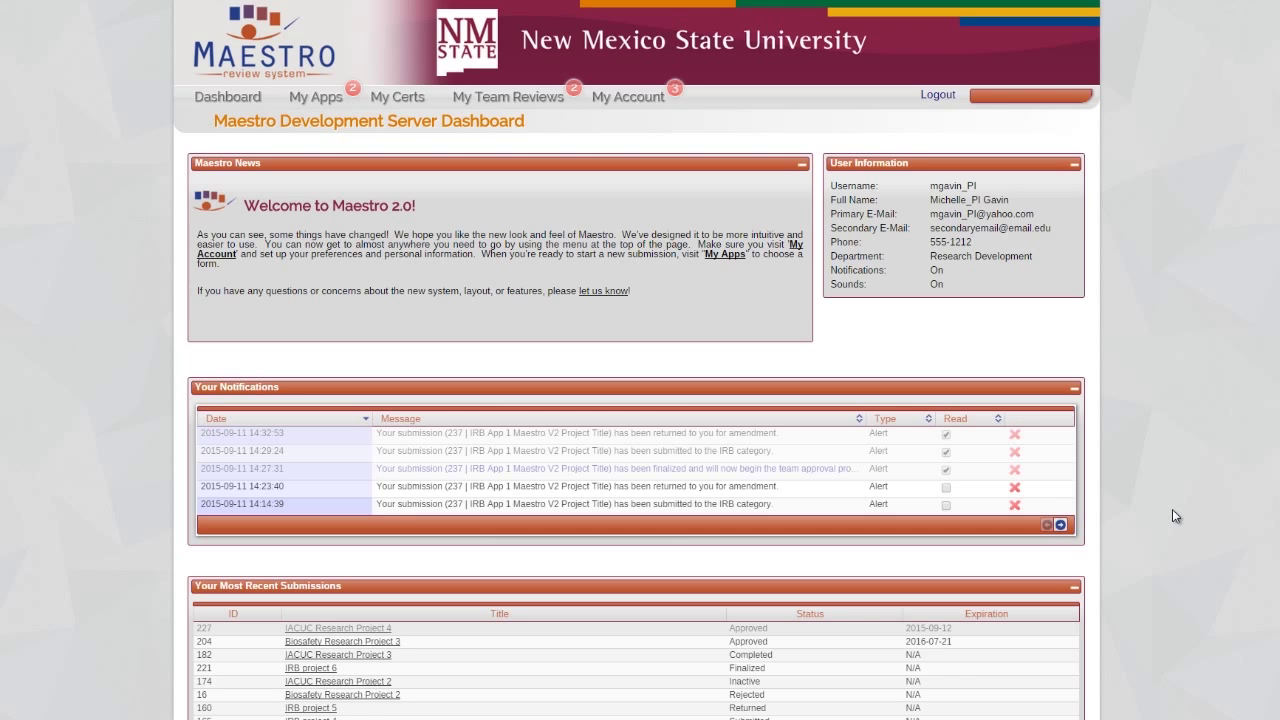
# Step: Look over the dashboard's notifications and recent submissions, and preview the My Apps and My Team Reviews summaries
pyautogui.scroll(-2, 658, 545)
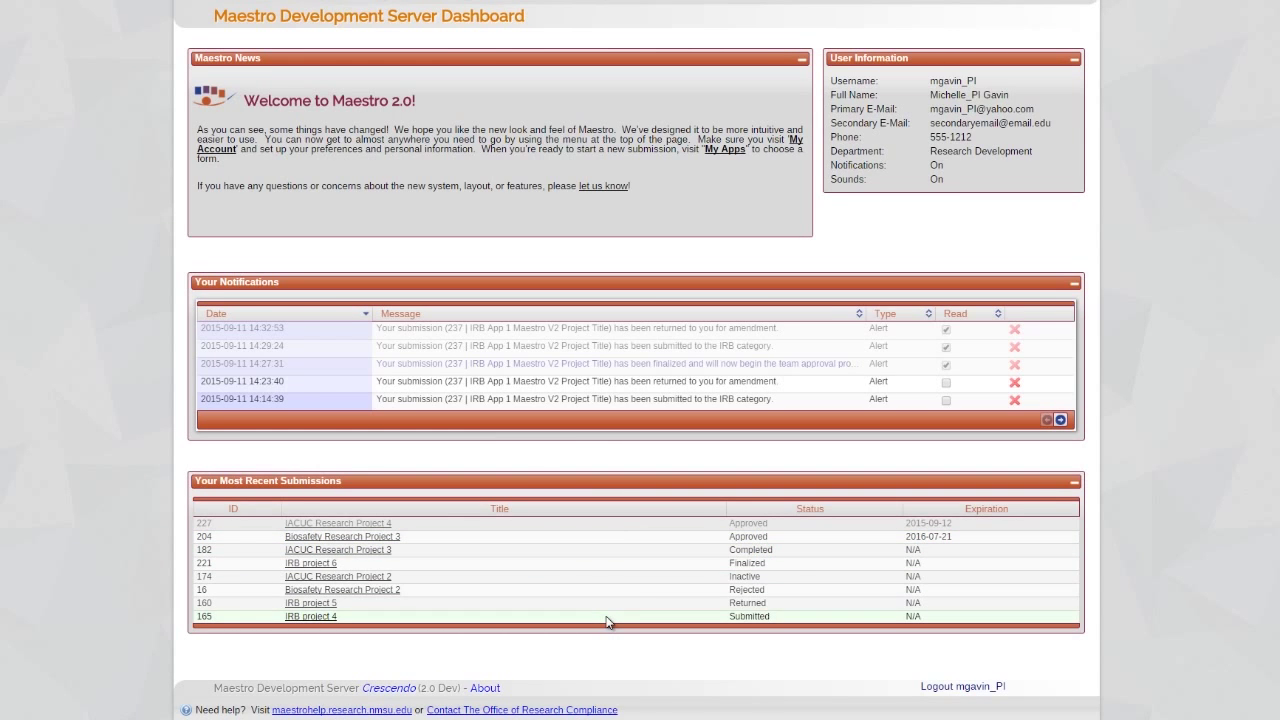
pyautogui.scroll(2, 611, 622)
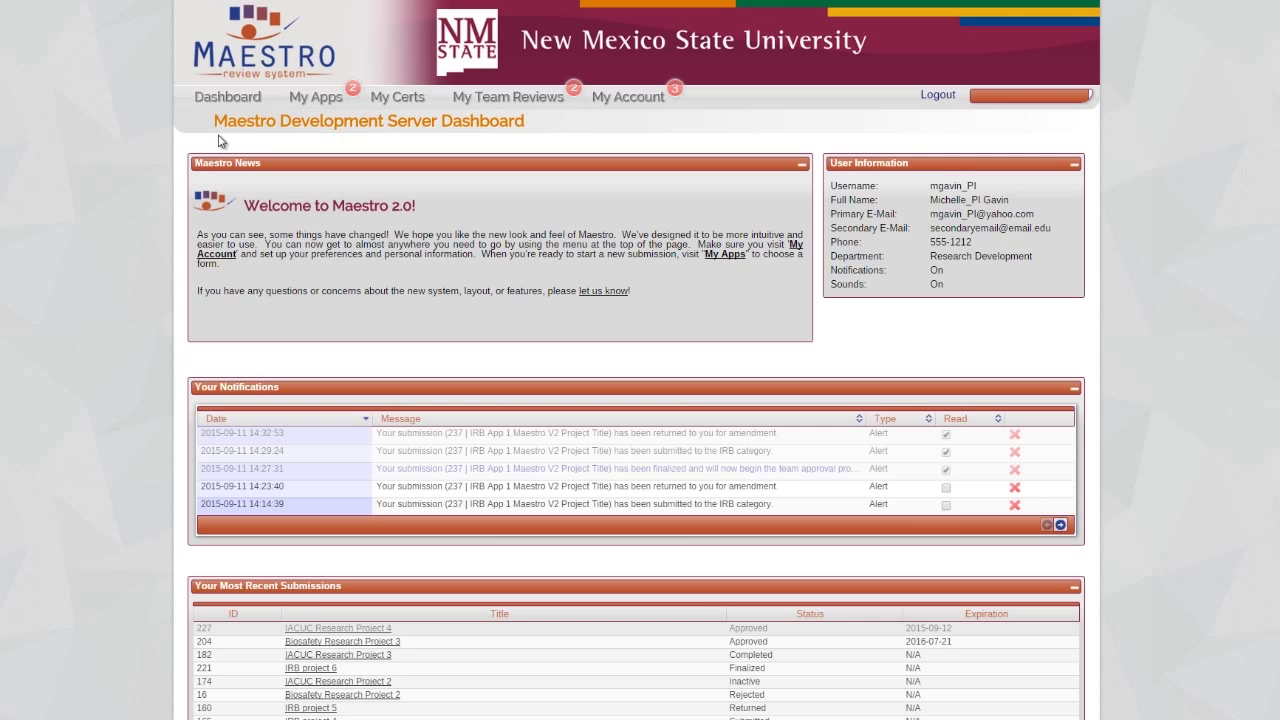
pyautogui.moveTo(316, 106)
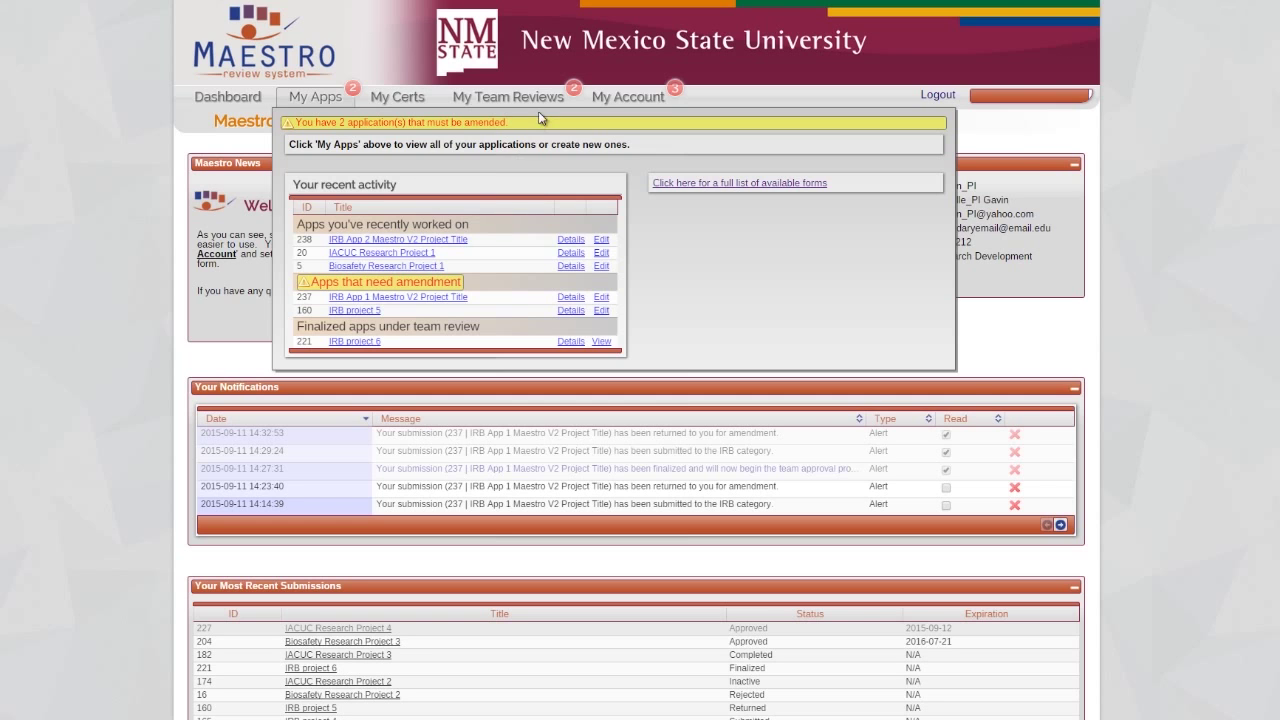
pyautogui.moveTo(548, 100)
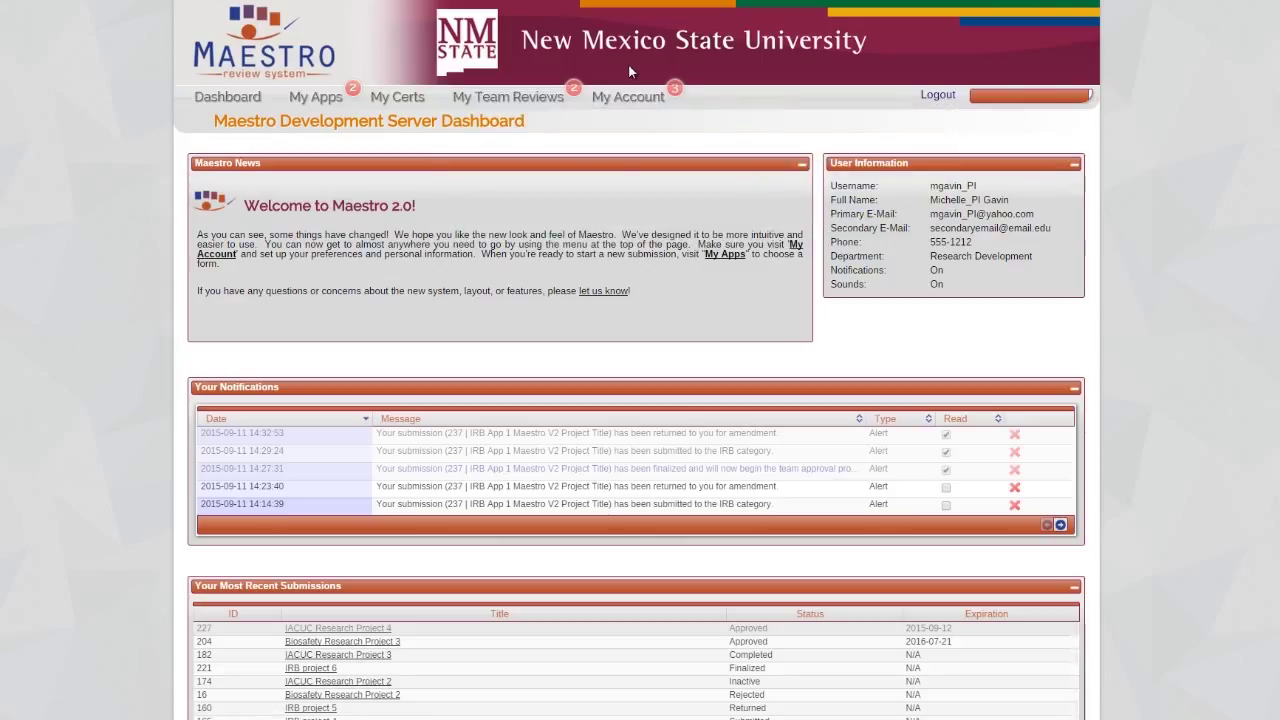
pyautogui.moveTo(352, 91)
pyautogui.moveTo(647, 110)
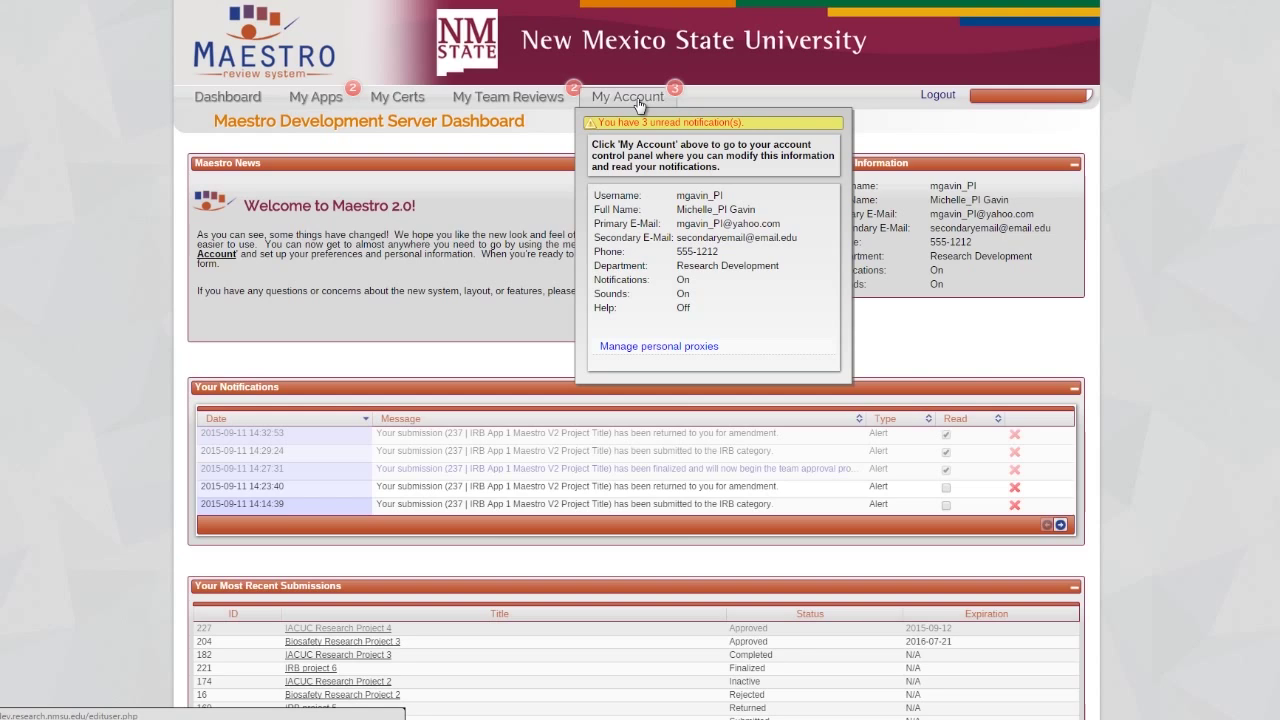
pyautogui.click(630, 97)
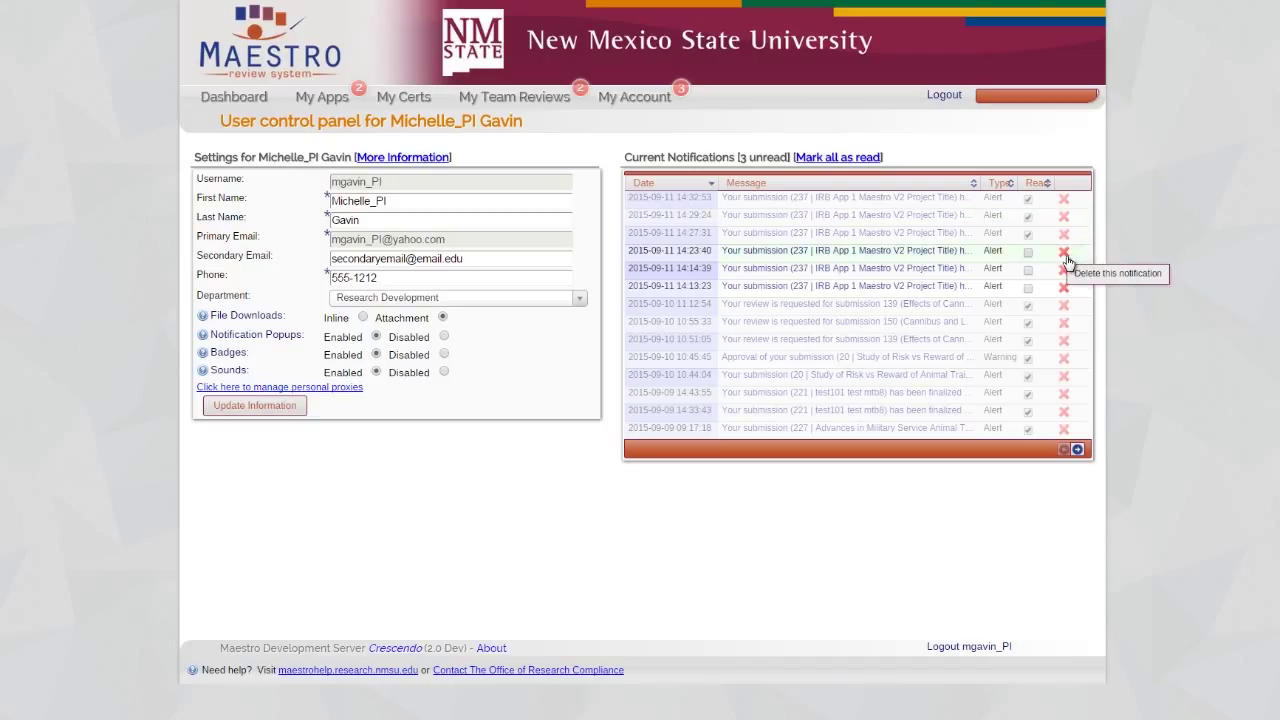
pyautogui.click(1029, 252)
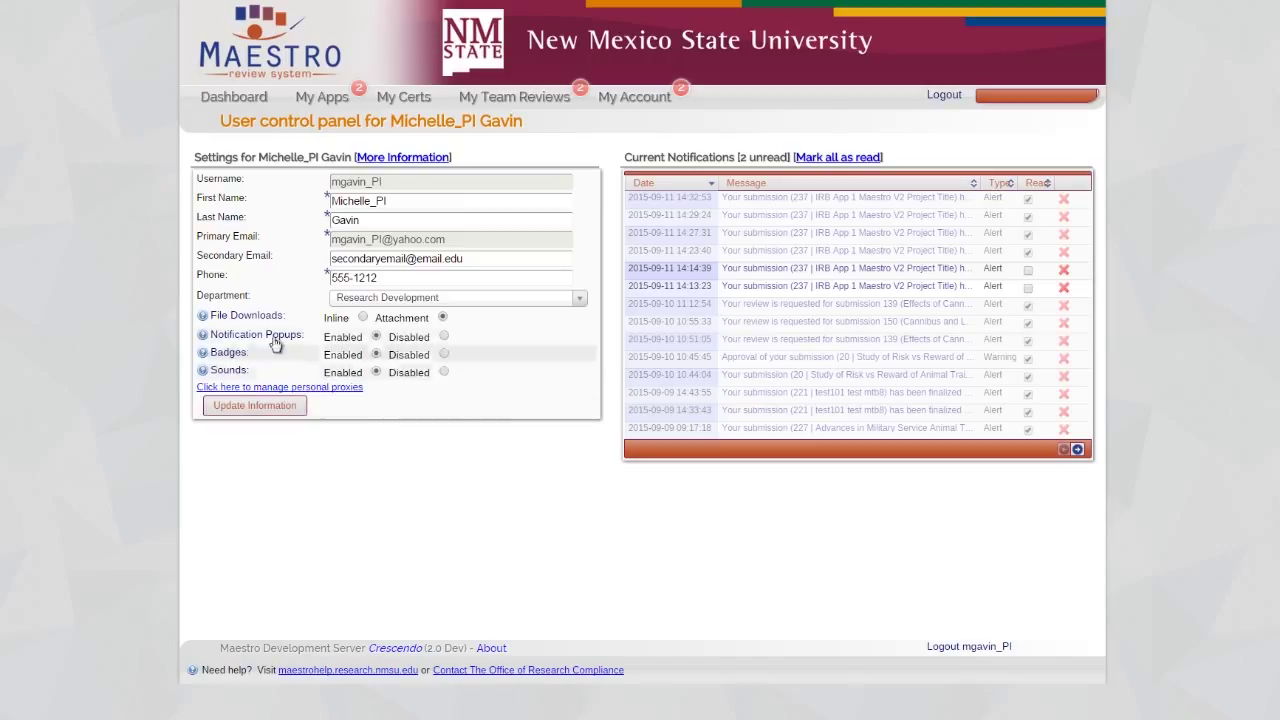
pyautogui.moveTo(266, 322)
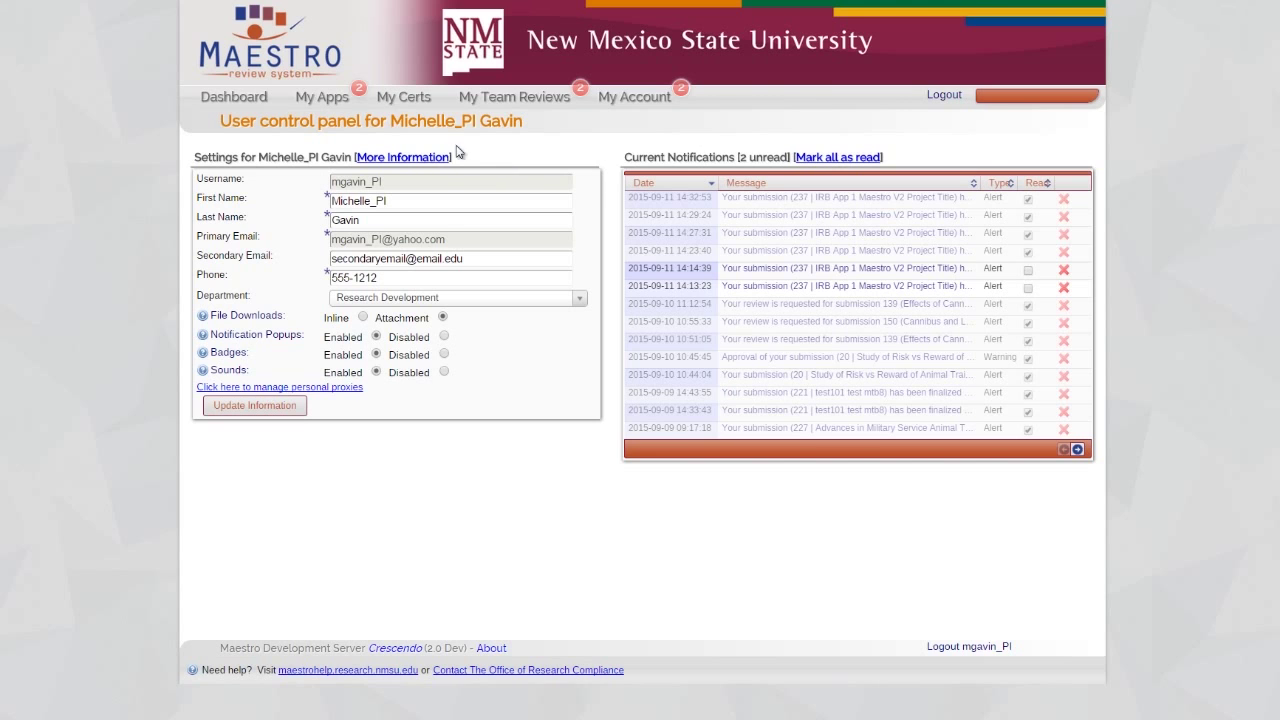
# Step: Open the user certificate list and bring up the form for adding a new certificate
pyautogui.moveTo(398, 105)
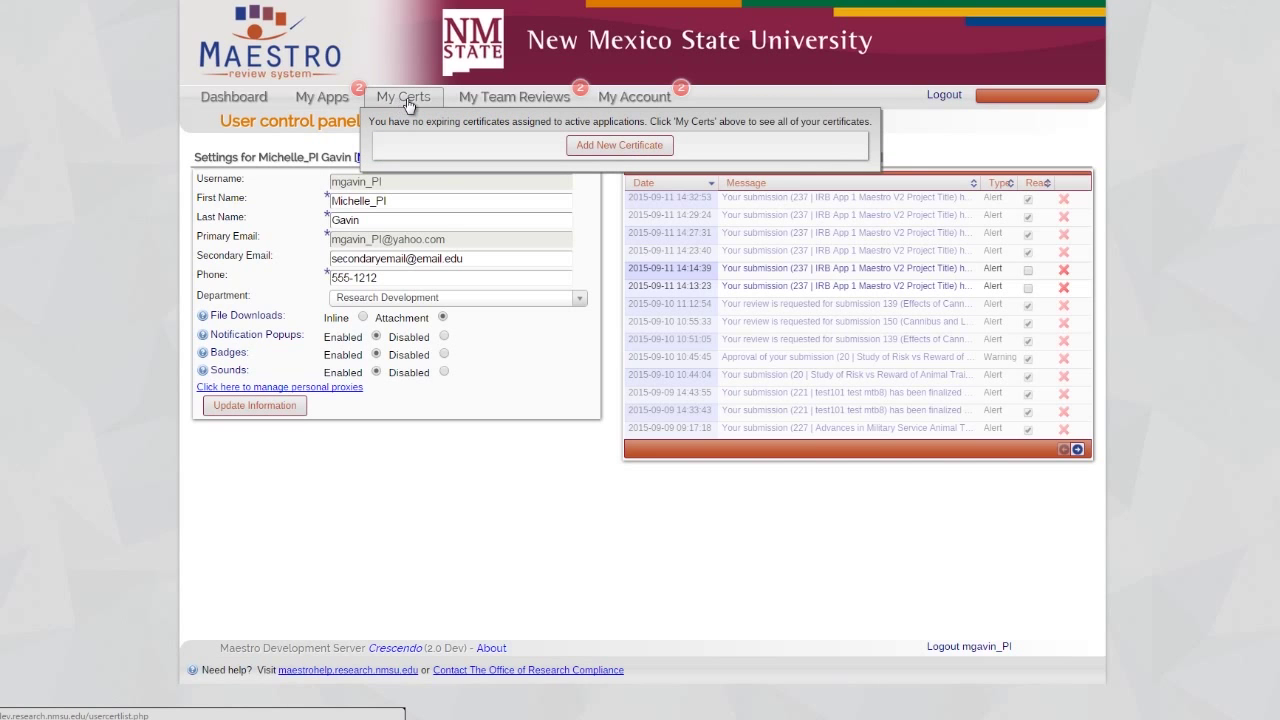
pyautogui.click(408, 104)
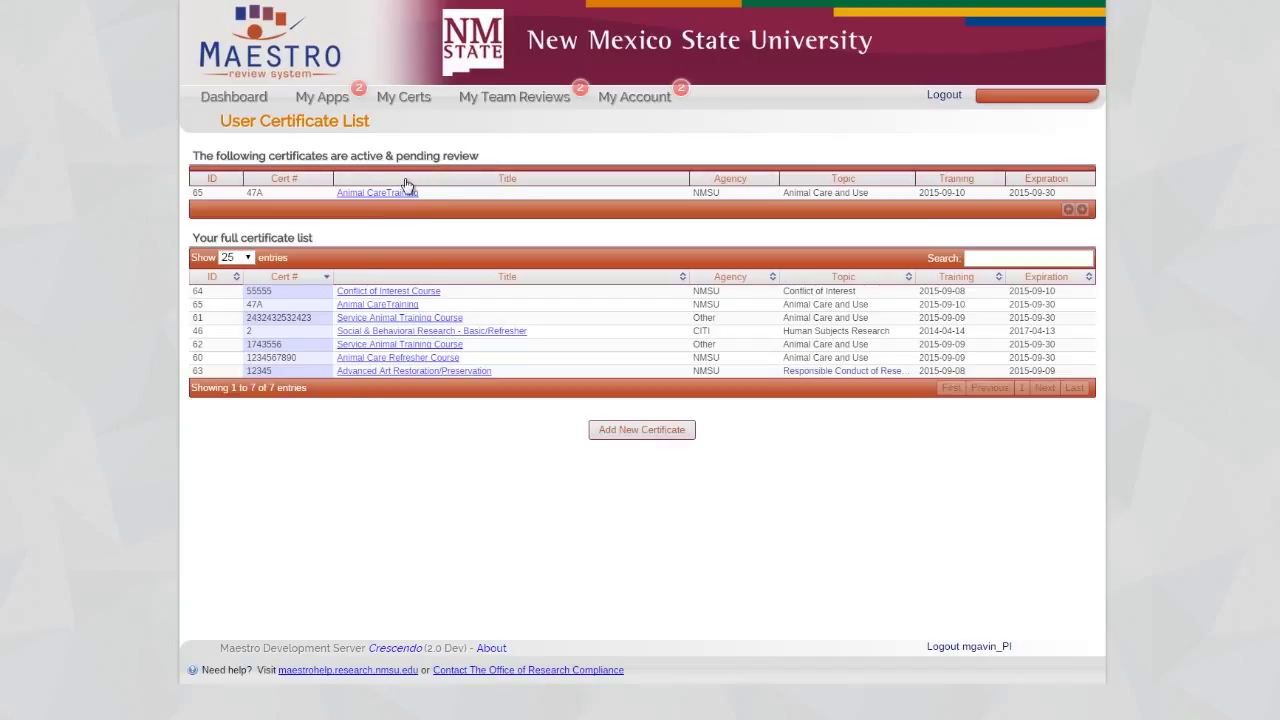
pyautogui.click(658, 446)
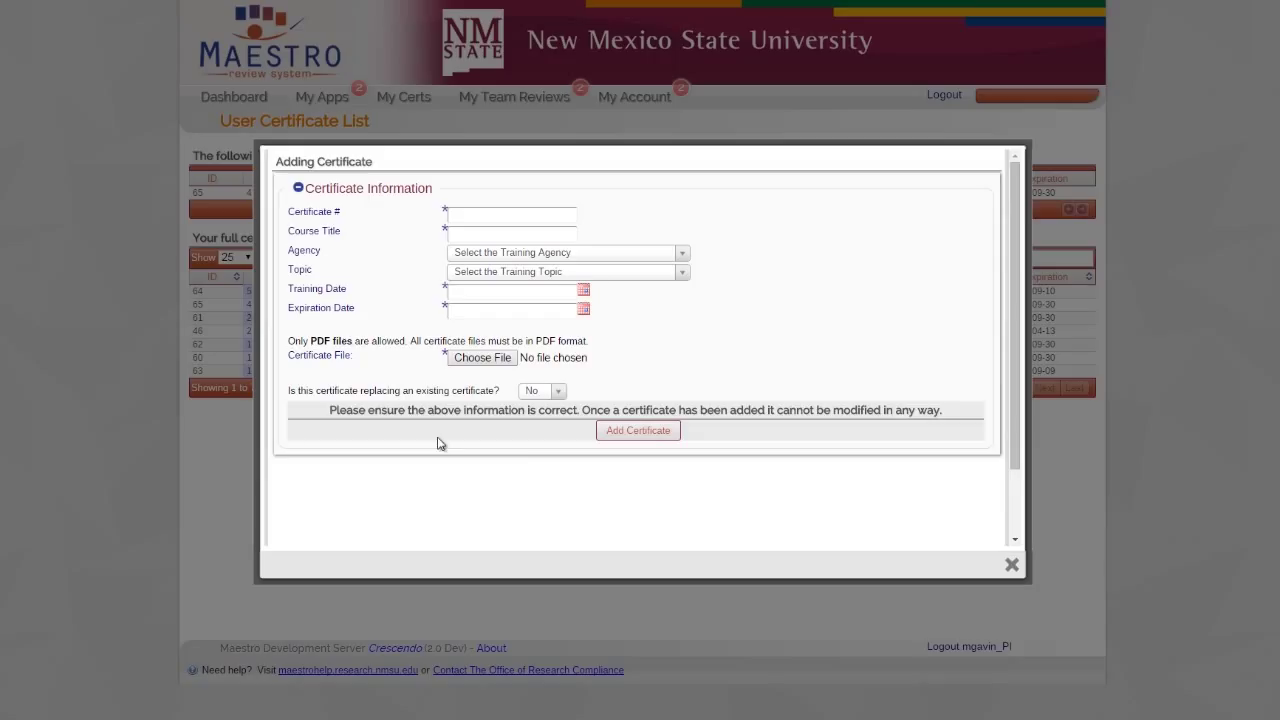
# Step: Mark the new certificate as replacing the Service Animal Training Course certificate, and close the form without adding it
pyautogui.click(555, 391)
pyautogui.click(537, 428)
pyautogui.click(657, 409)
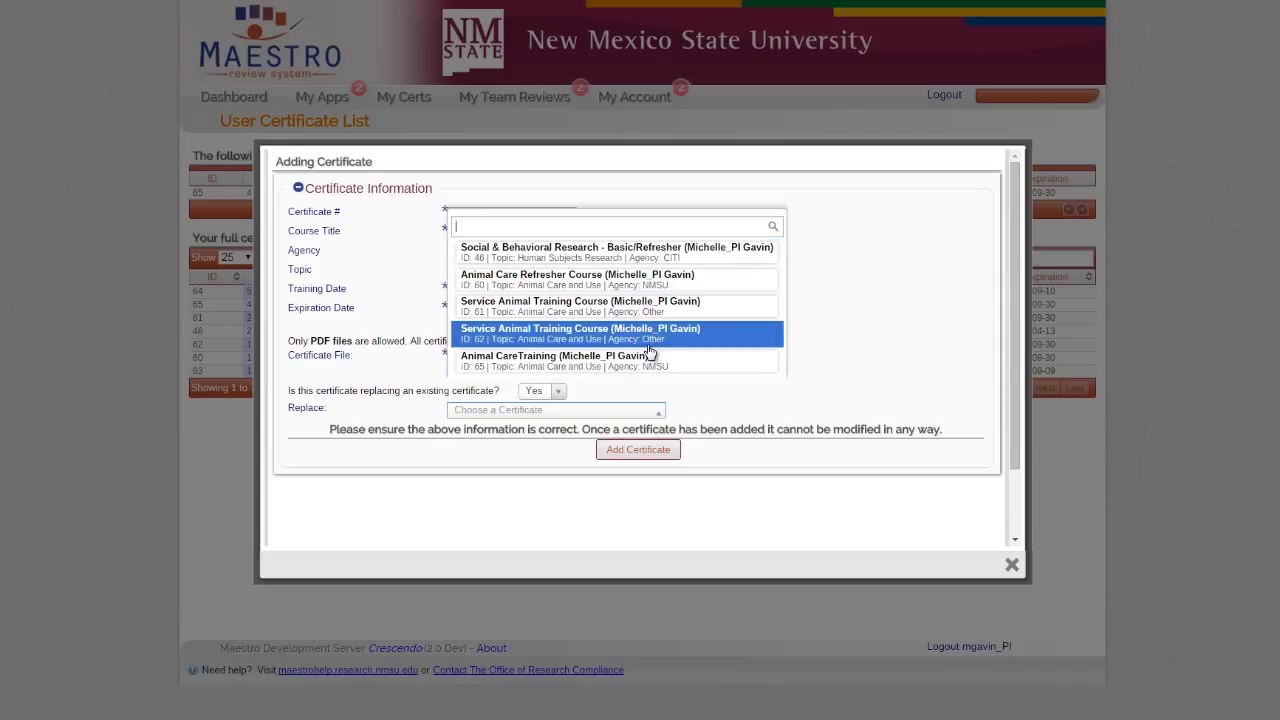
pyautogui.click(614, 306)
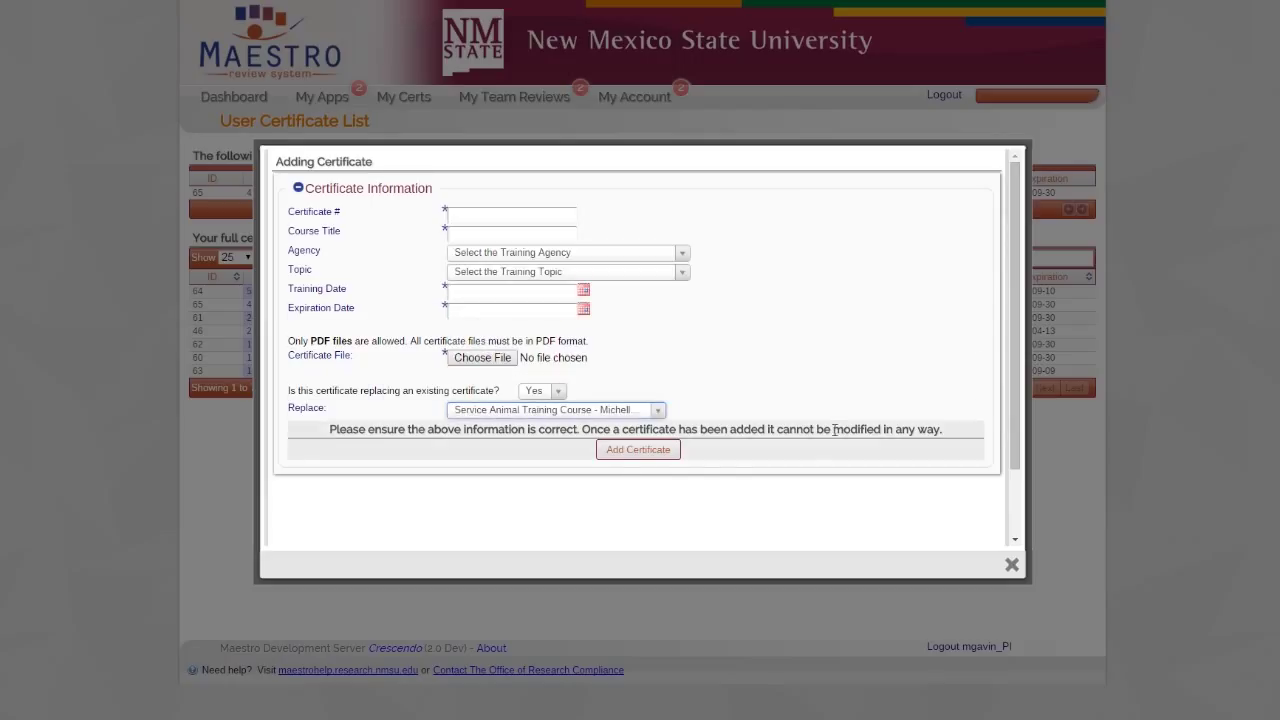
pyautogui.click(632, 455)
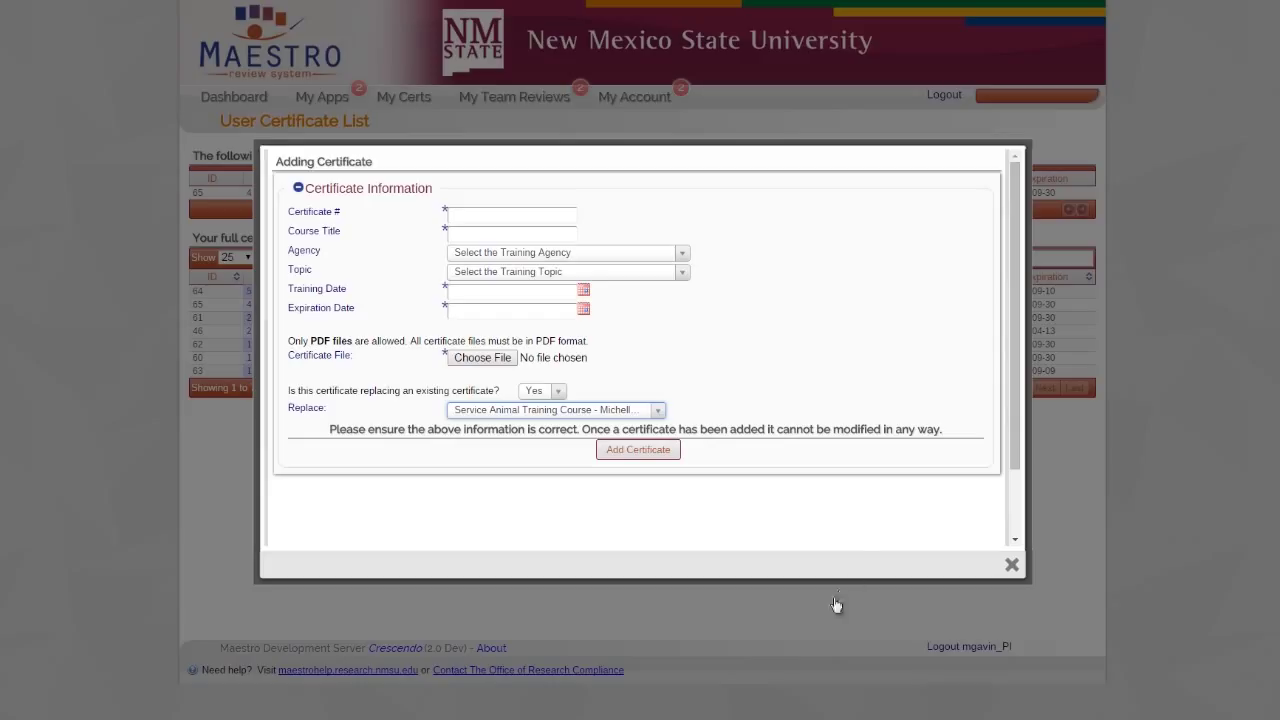
pyautogui.click(1012, 565)
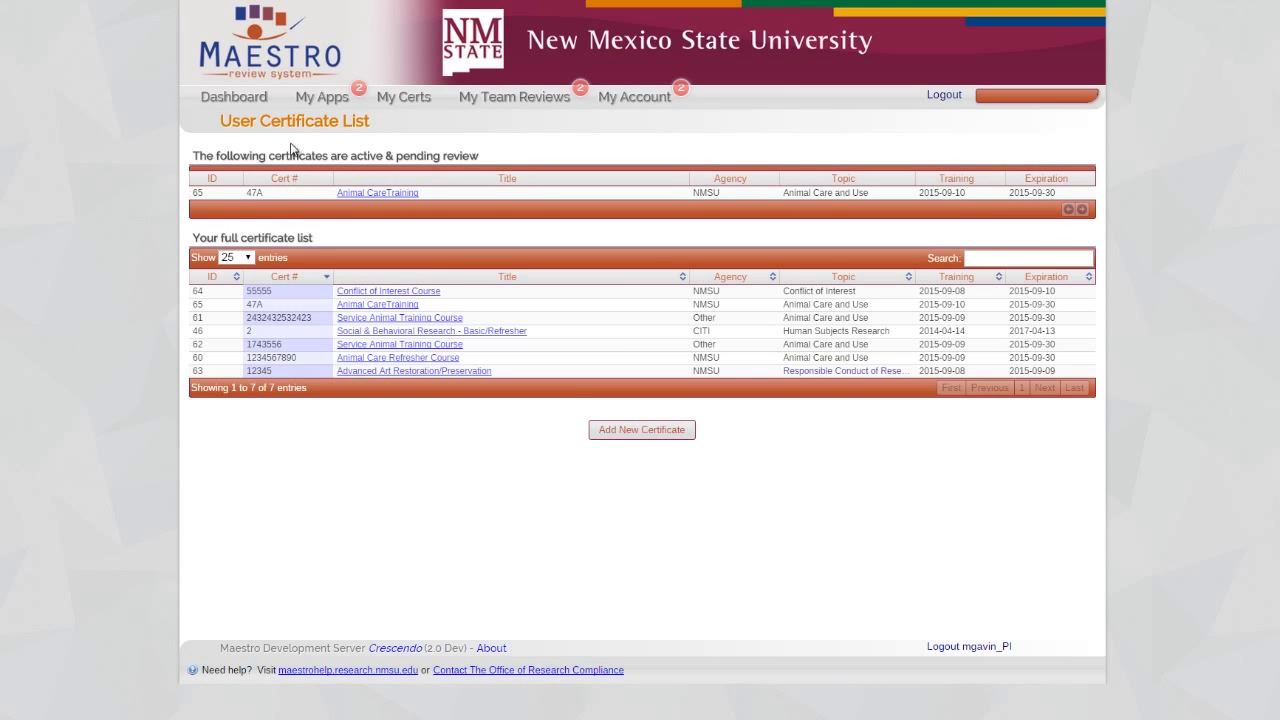
# Step: Open the forms and submissions page and expand your Working, Submitted, Returned, Rejected, Inactive and Finalized applications
pyautogui.moveTo(330, 100)
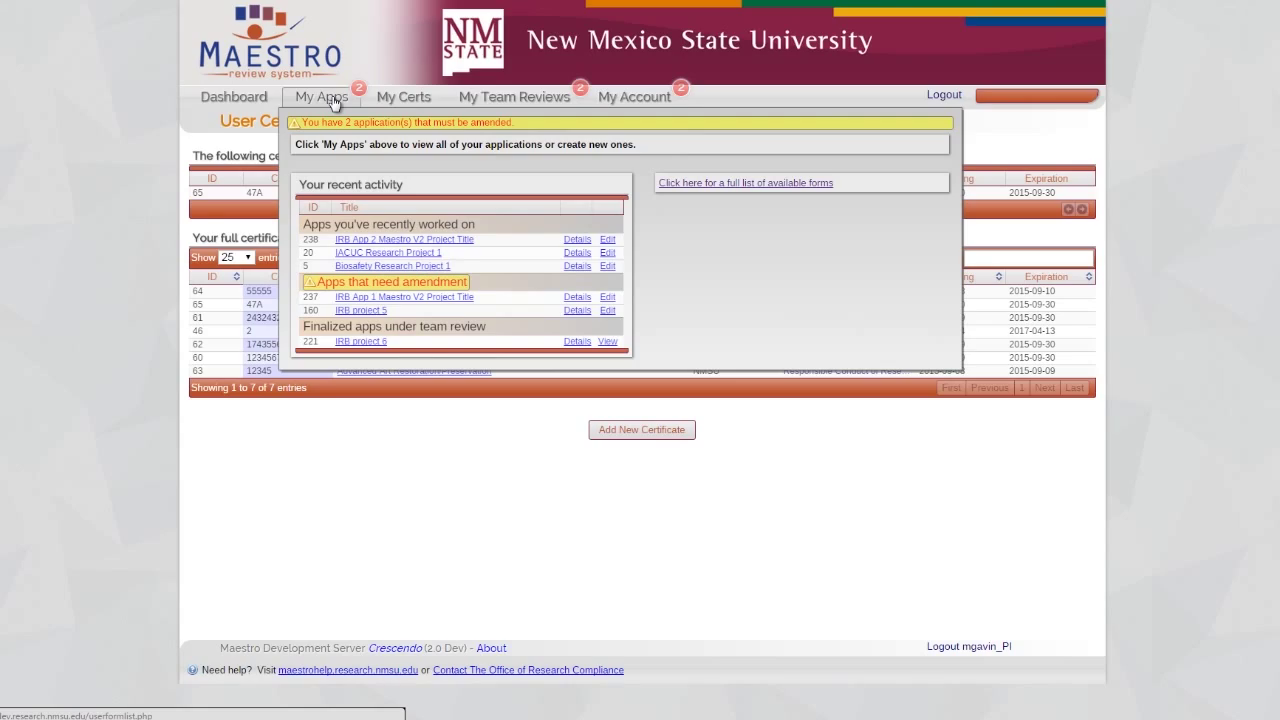
pyautogui.click(333, 100)
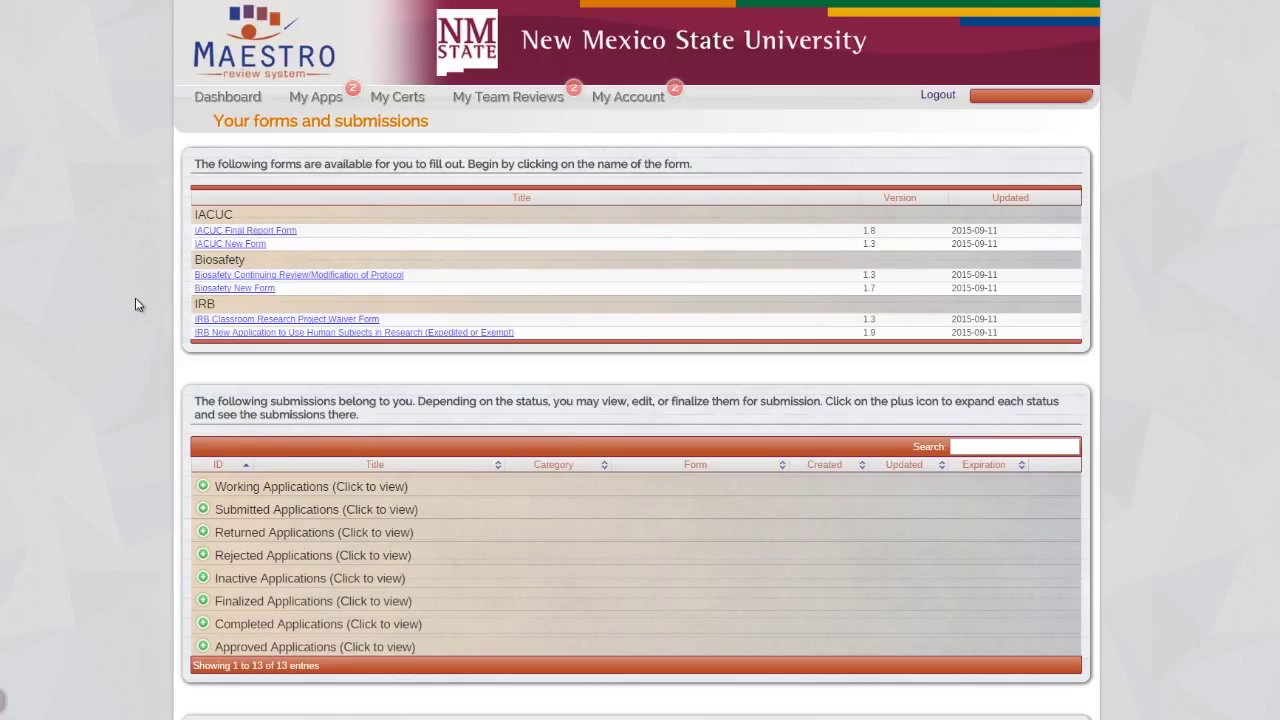
pyautogui.scroll(-3, 138, 304)
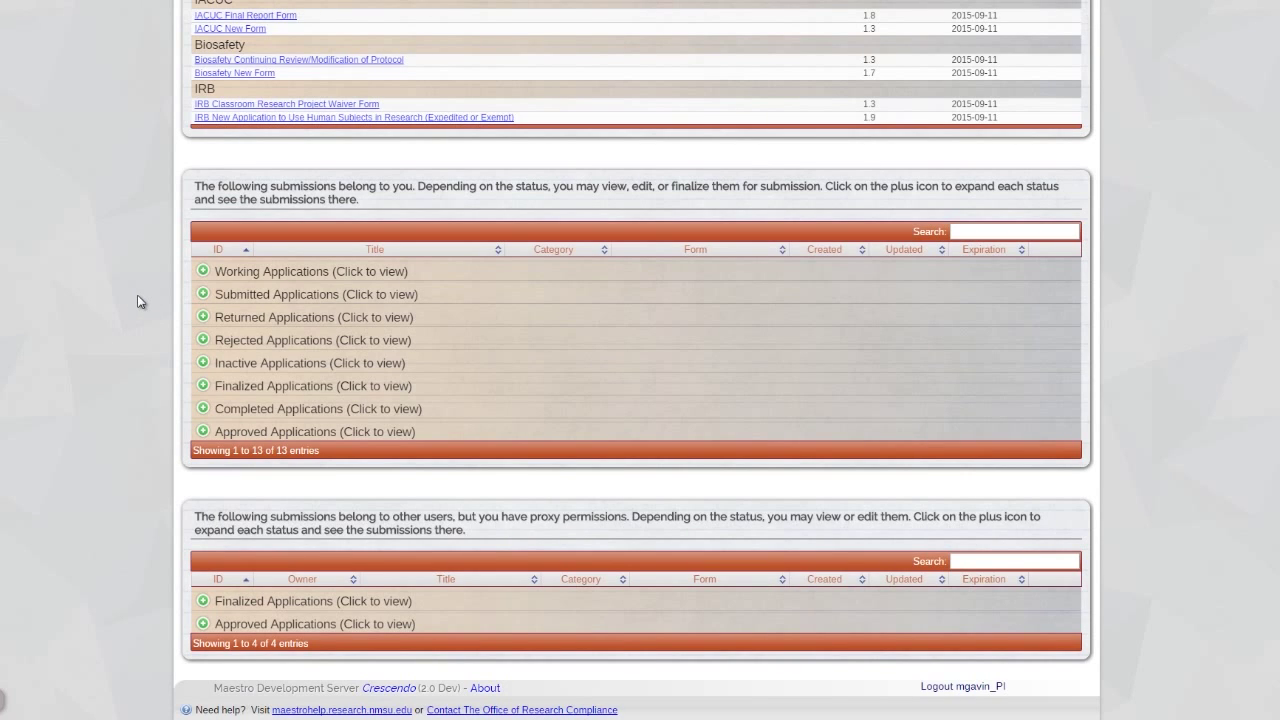
pyautogui.click(285, 272)
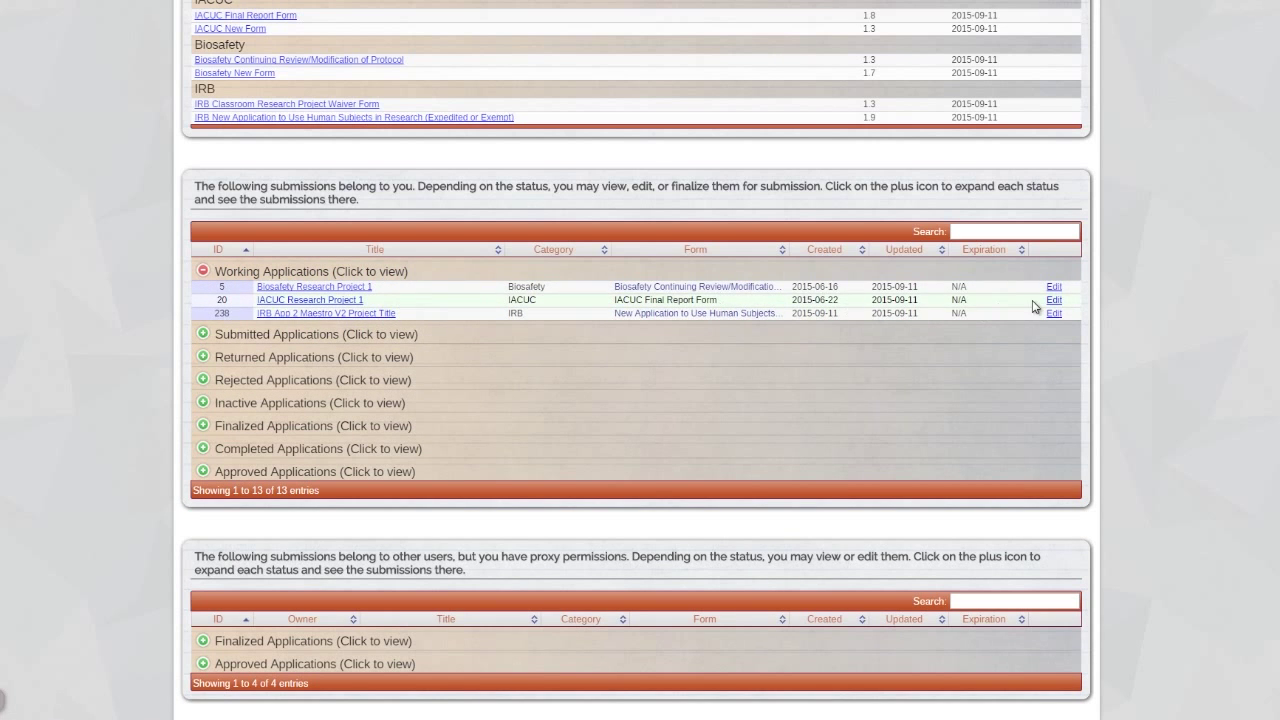
pyautogui.click(314, 336)
pyautogui.click(314, 384)
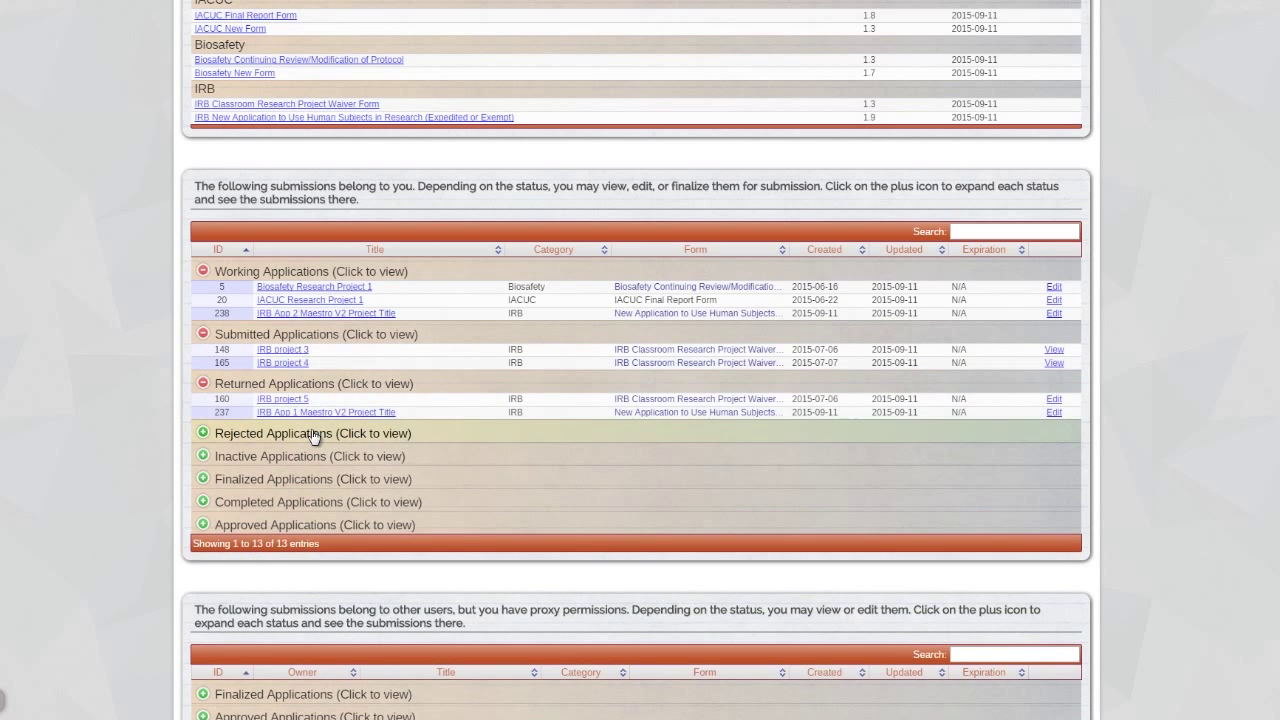
pyautogui.click(313, 433)
pyautogui.click(312, 491)
pyautogui.click(308, 467)
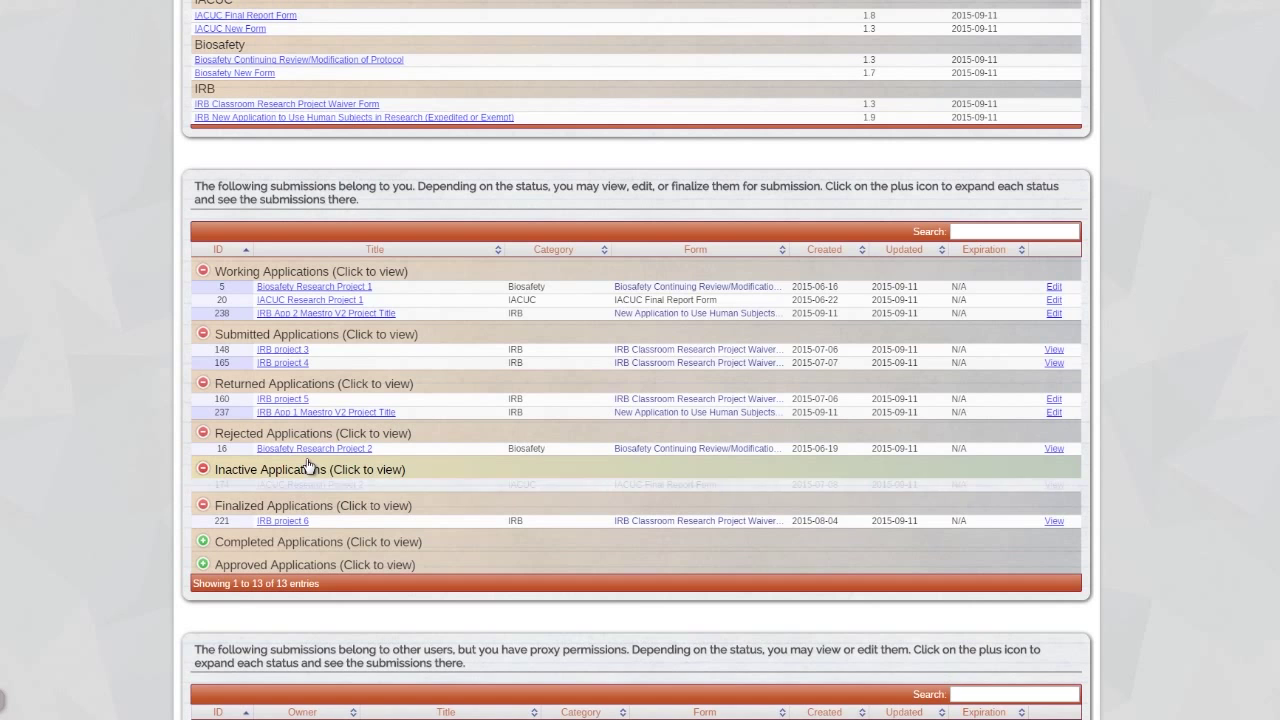
pyautogui.scroll(-2, 334, 463)
pyautogui.scroll(4, 334, 463)
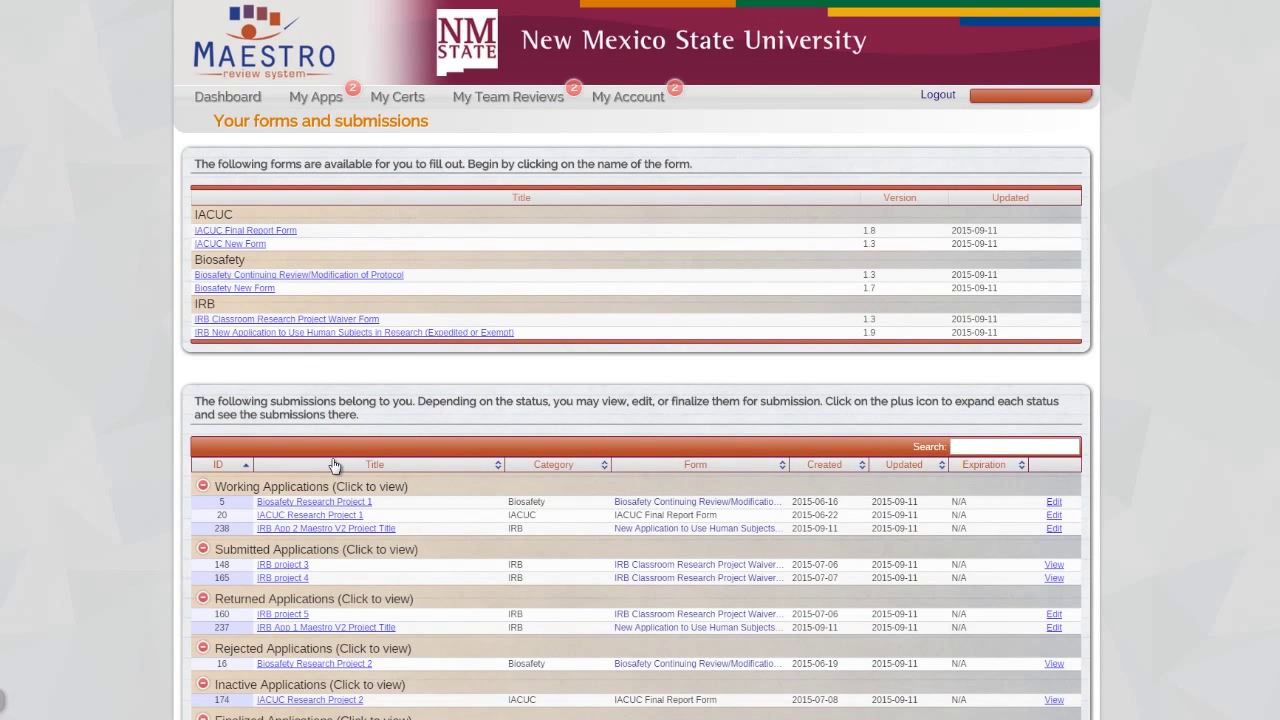
# Step: Expand the Finalized and Approved applications belonging to other users for which you have proxy permissions
pyautogui.scroll(-3, 316, 488)
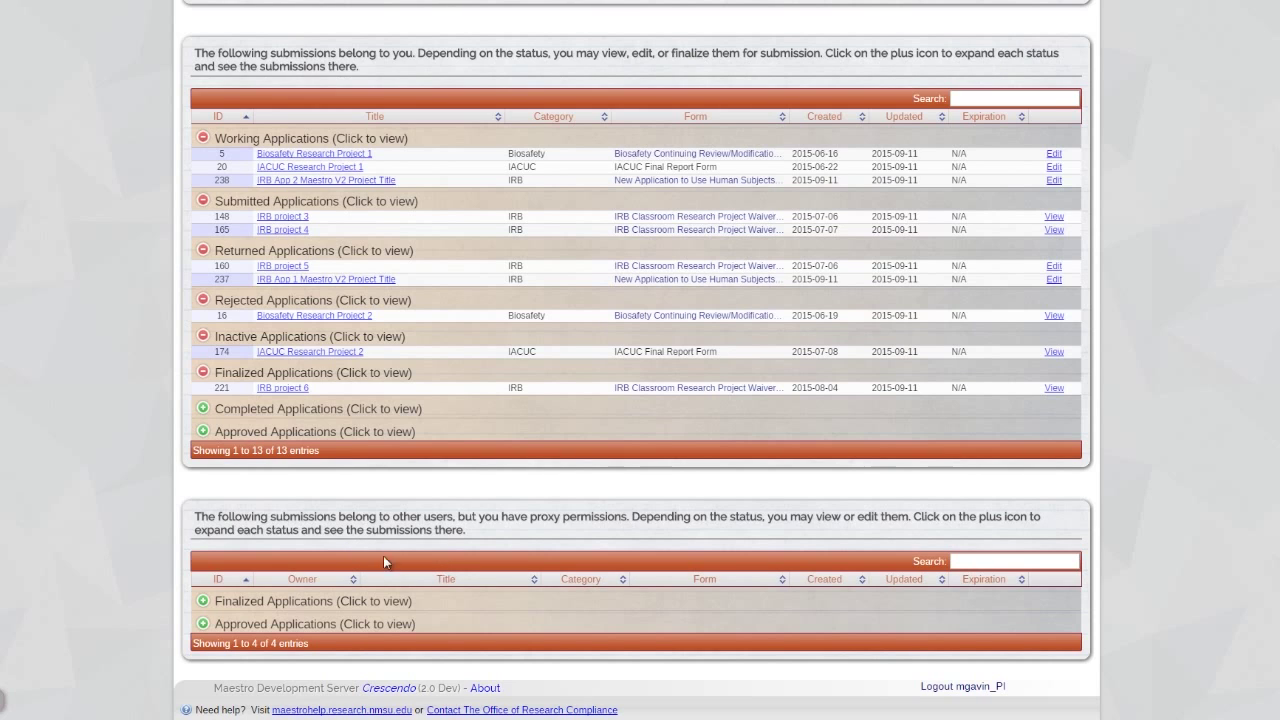
pyautogui.click(267, 601)
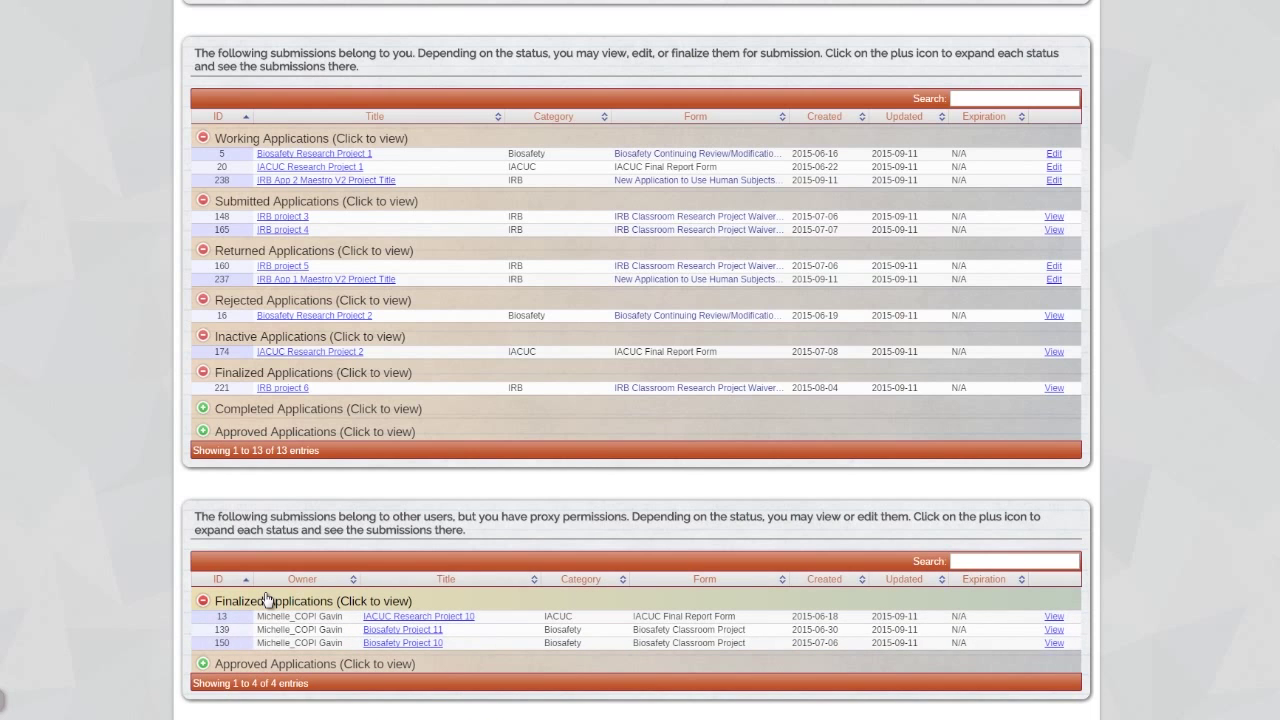
pyautogui.scroll(-1, 304, 598)
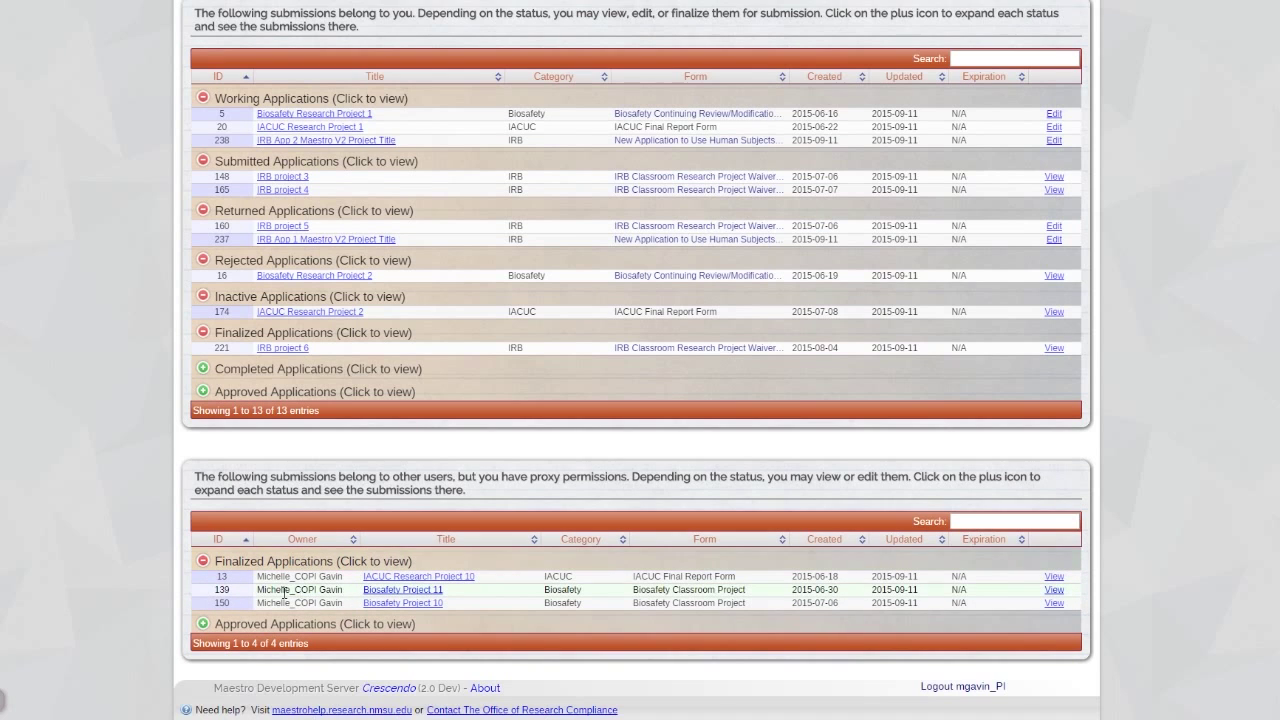
pyautogui.click(297, 625)
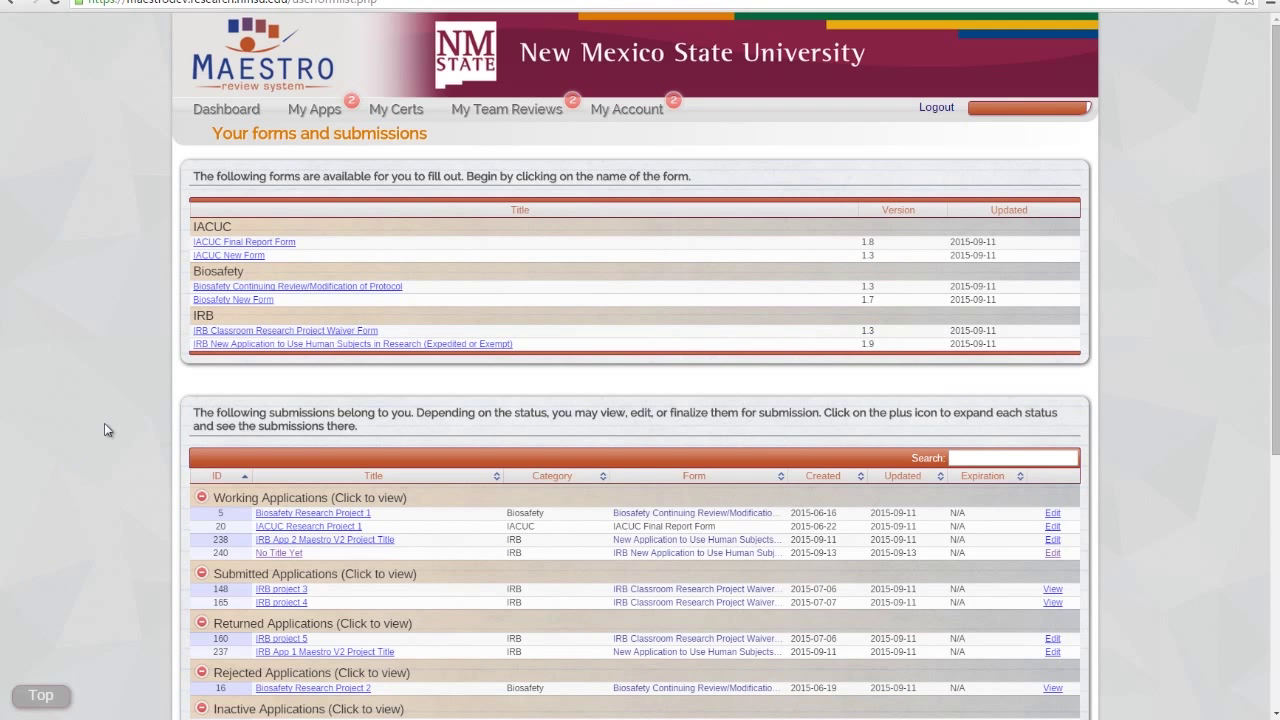
# Step: Start an IRB New Application to Use Human Subjects in Research (Expedited or Exempt) and visit its IRB, Main Form and General Information sections
pyautogui.click(412, 344)
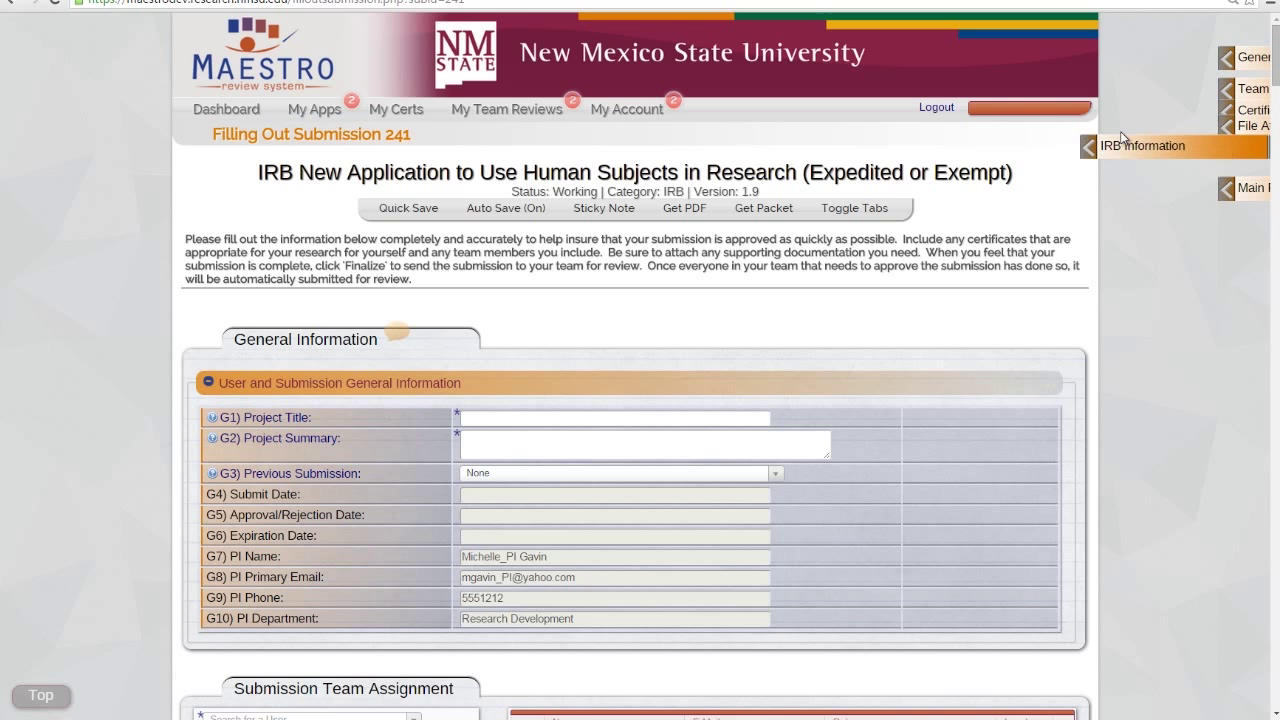
pyautogui.click(1175, 150)
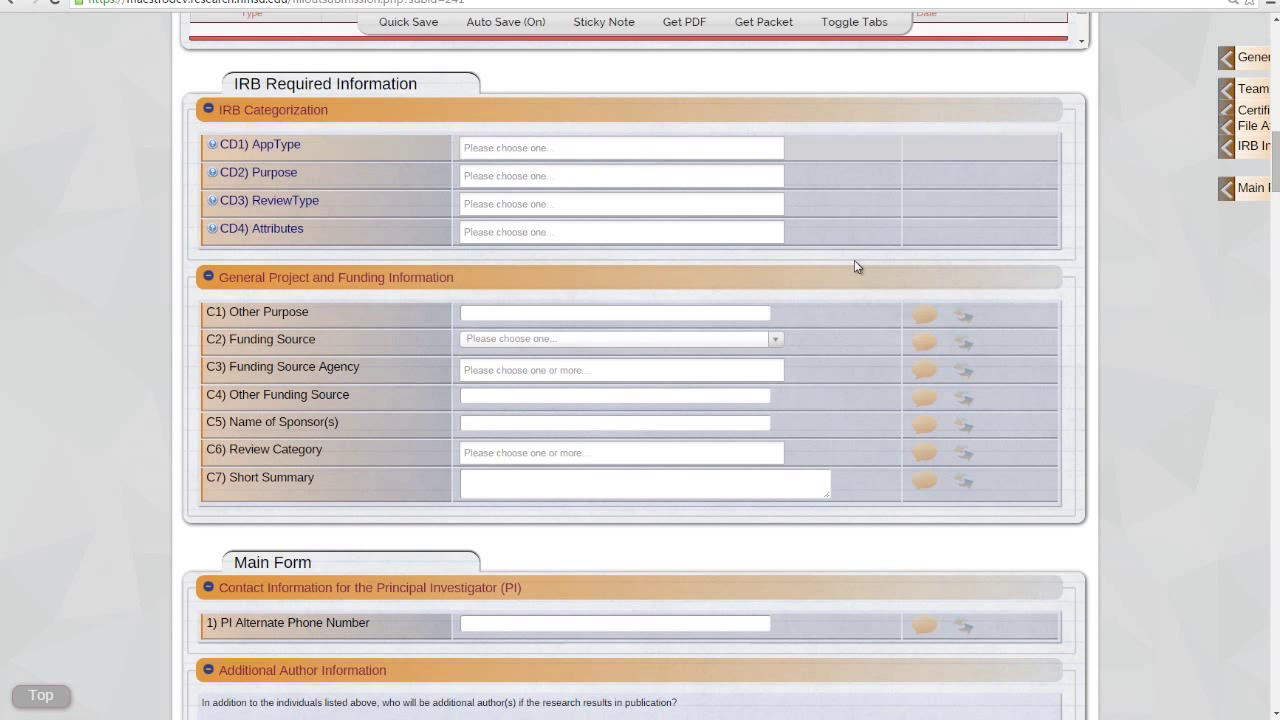
pyautogui.click(1224, 197)
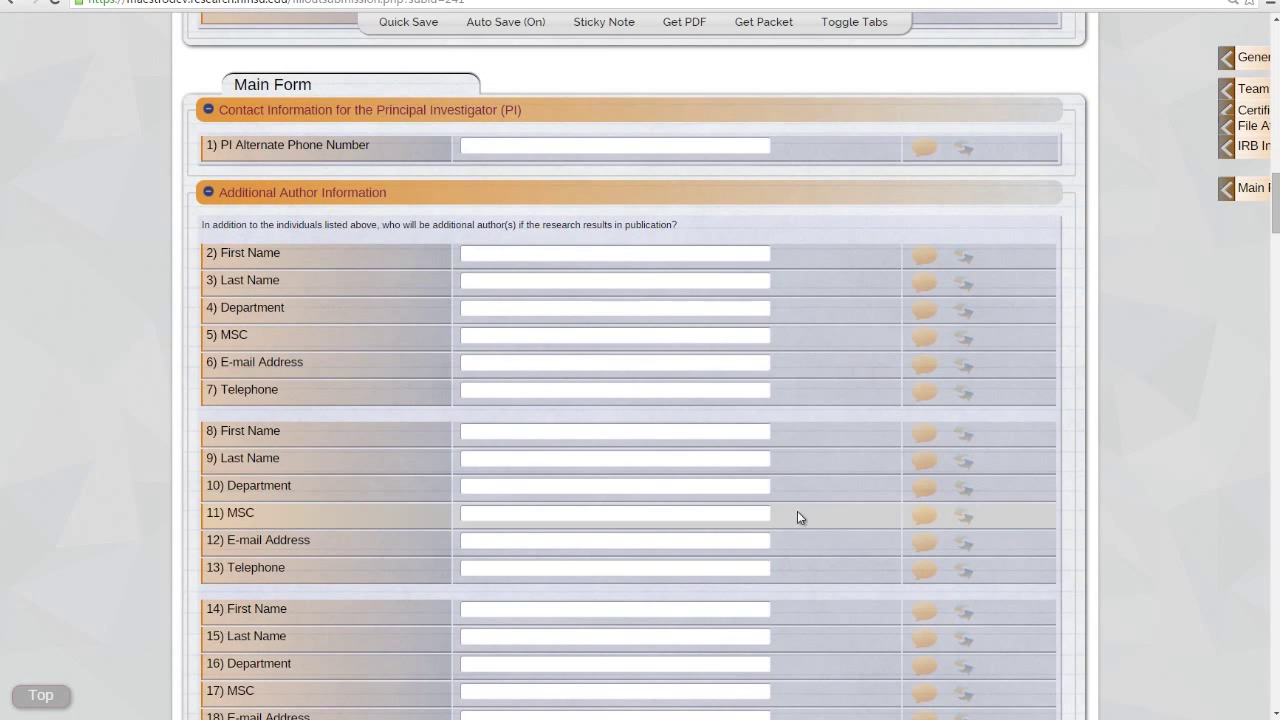
pyautogui.click(1233, 60)
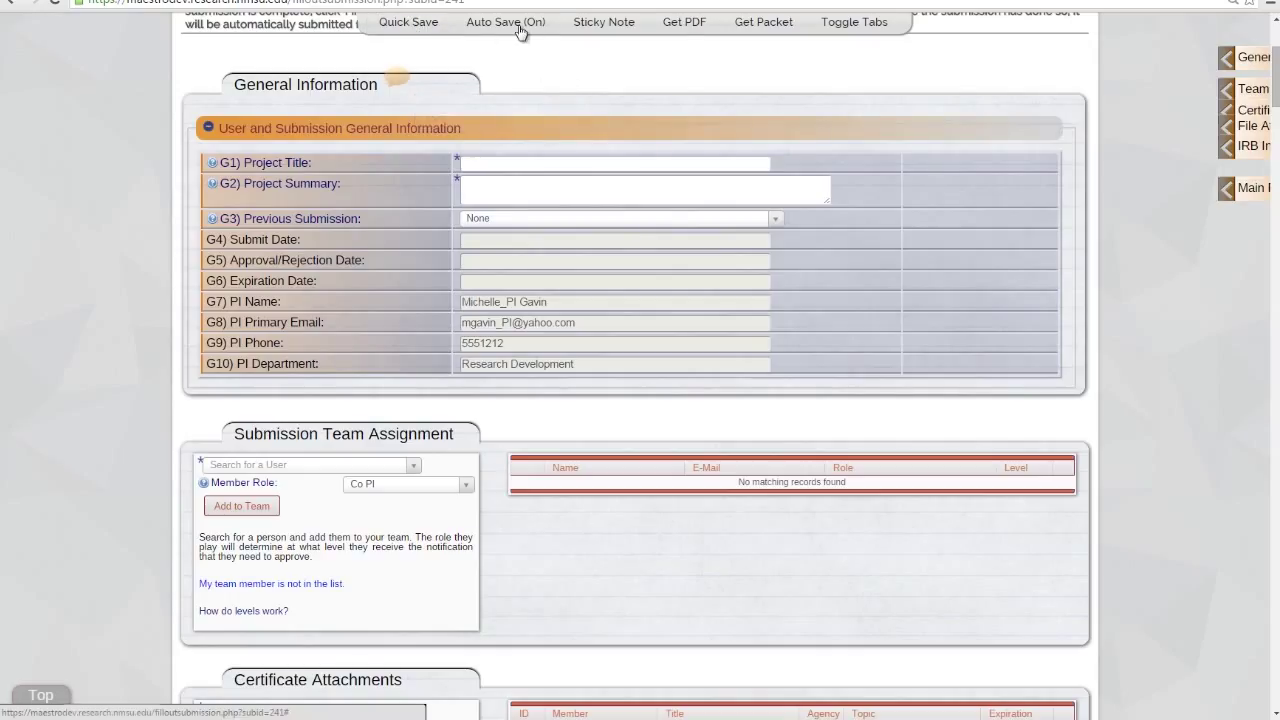
# Step: Quick save the new submission and read the explanations of the Auto Save and Sticky Note features
pyautogui.moveTo(519, 31)
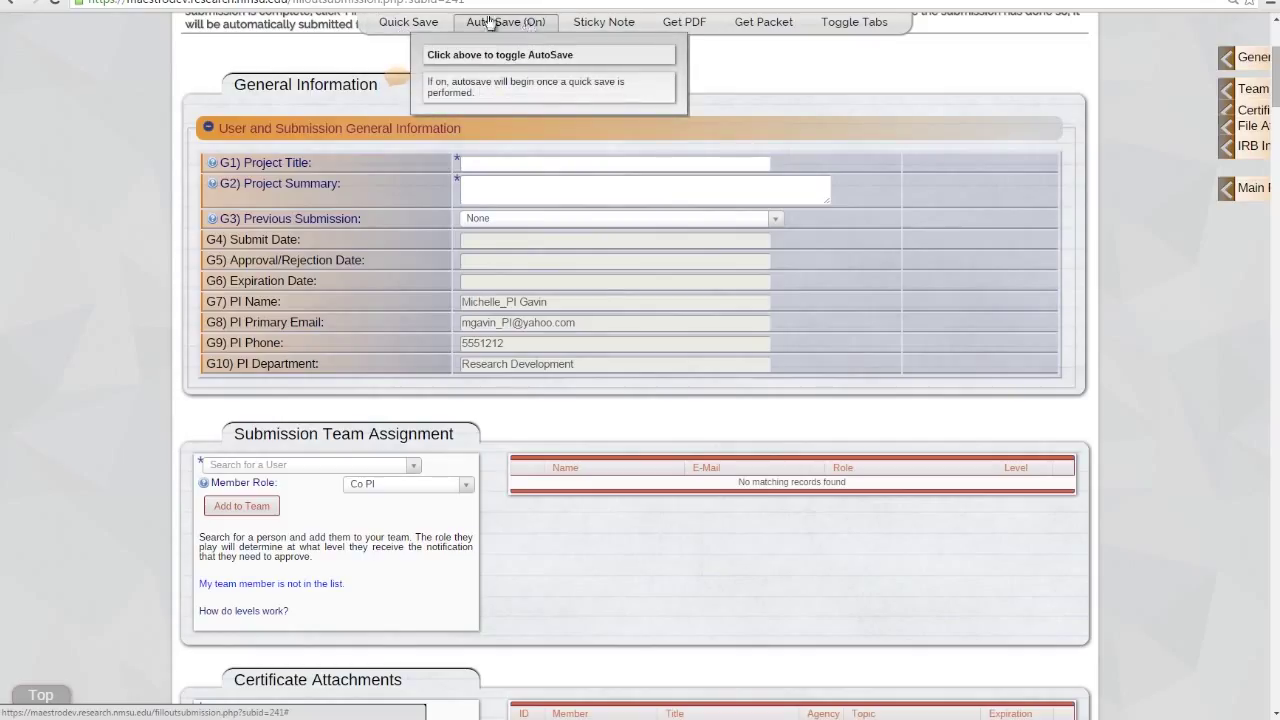
pyautogui.click(405, 21)
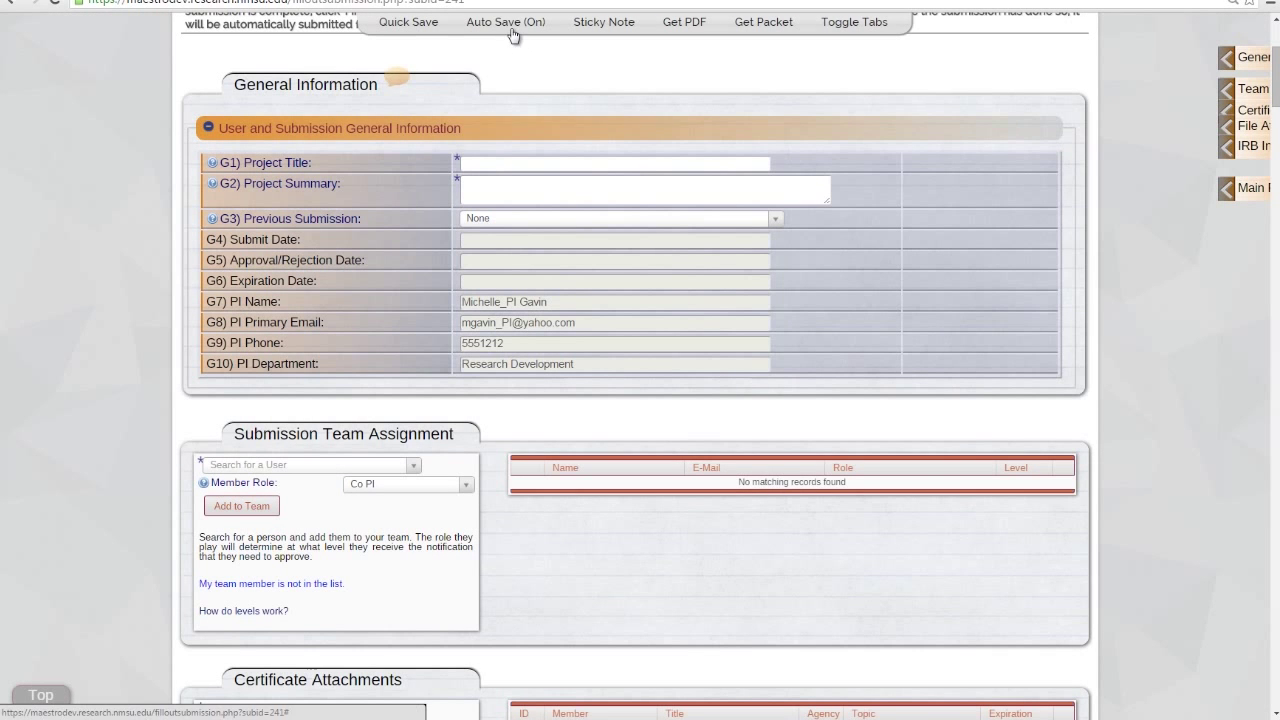
pyautogui.moveTo(512, 35)
pyautogui.moveTo(601, 30)
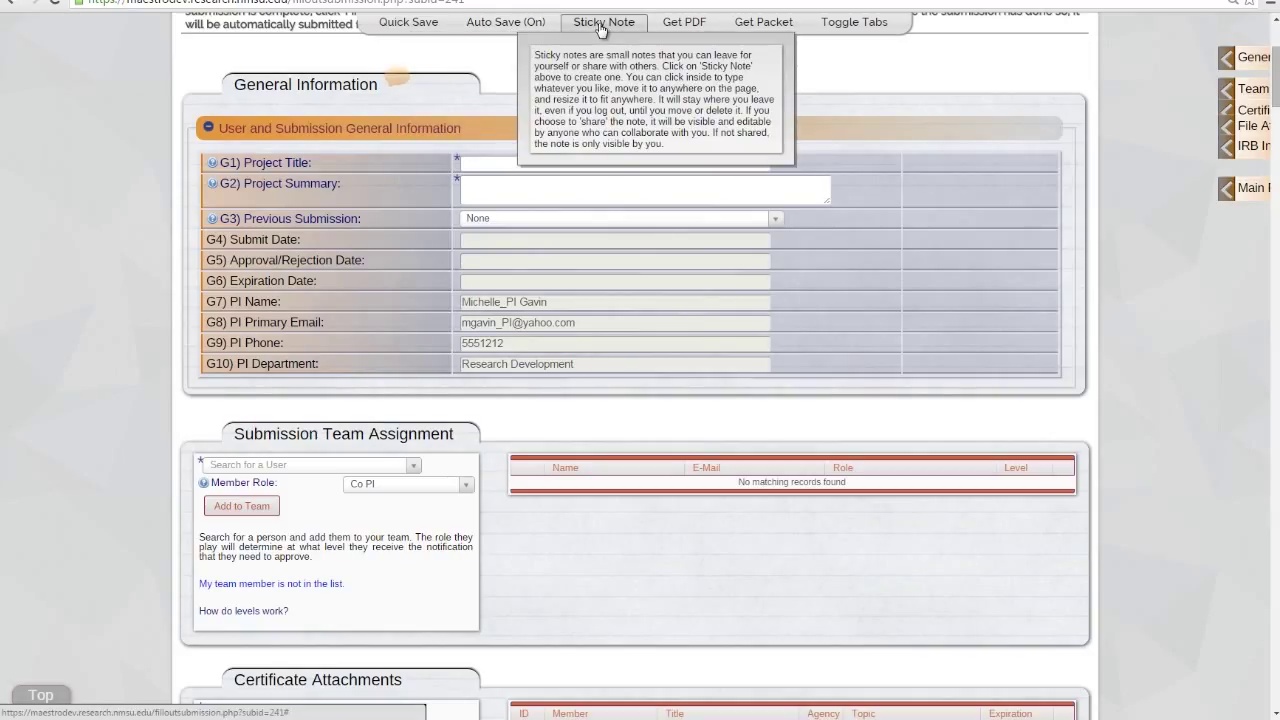
# Step: Create a sticky note reading "This is my content" beside the General Information fields and make the note smaller
pyautogui.click(601, 30)
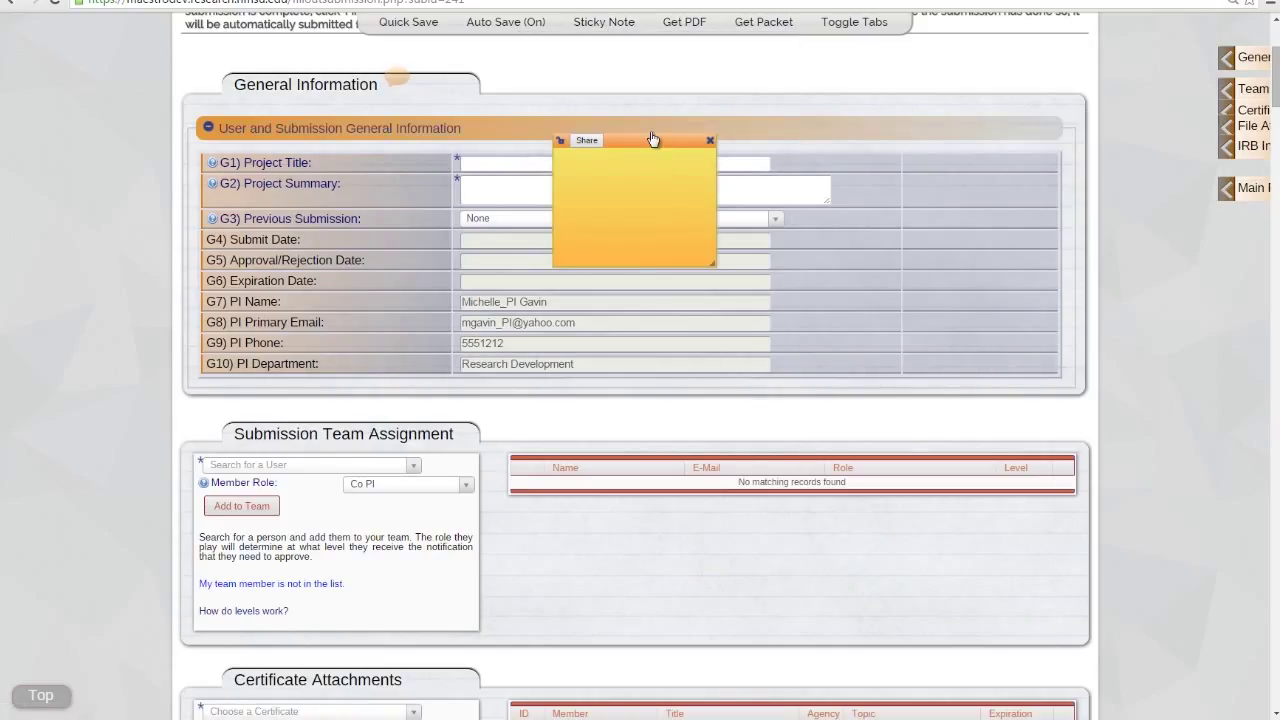
pyautogui.moveTo(651, 139); pyautogui.dragTo(1001, 315)
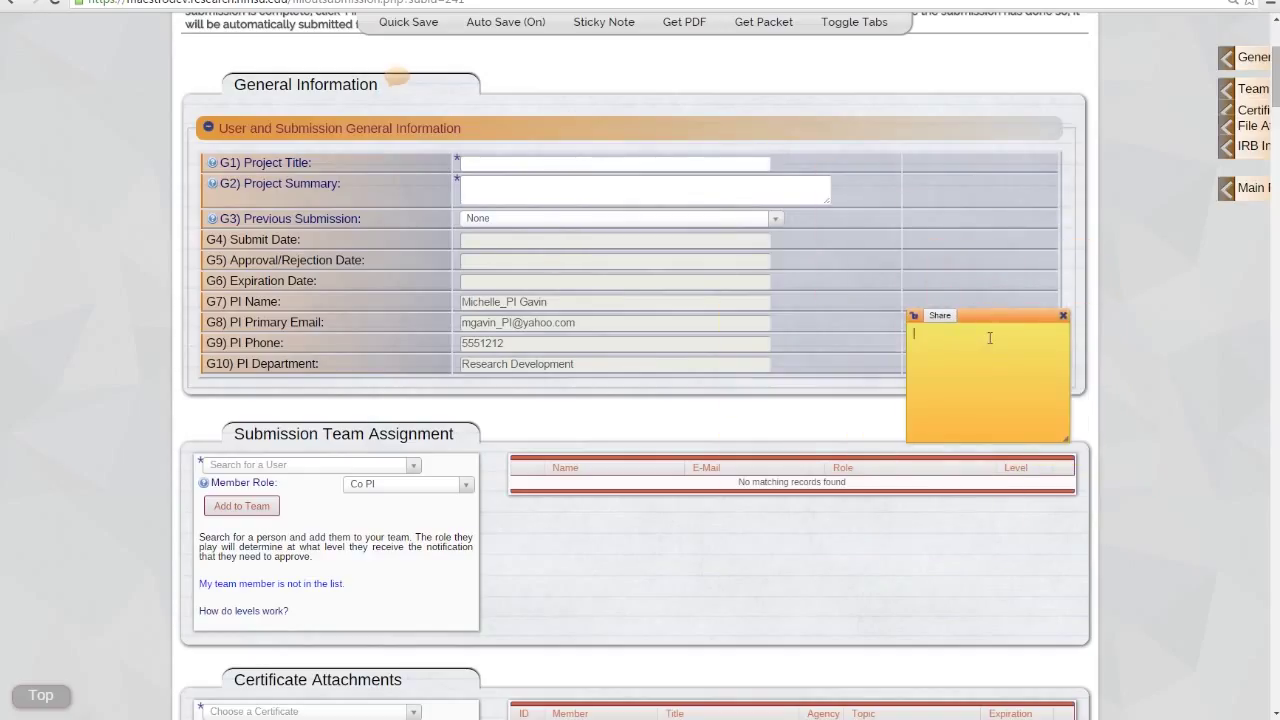
pyautogui.write('This is my content')
pyautogui.moveTo(1066, 438); pyautogui.dragTo(1040, 397)
# Step: Lock and unlock the sticky note, try its sharing option, and reposition it on the form
pyautogui.click(915, 316)
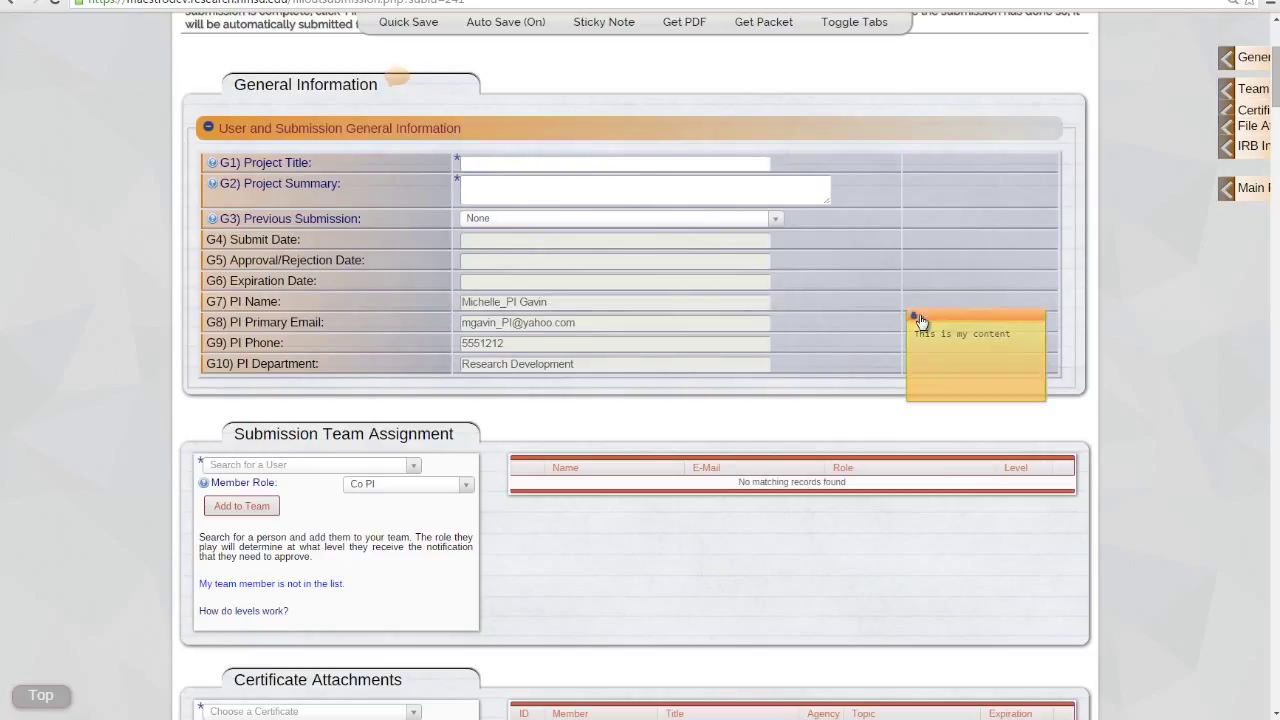
pyautogui.click(914, 317)
pyautogui.click(941, 316)
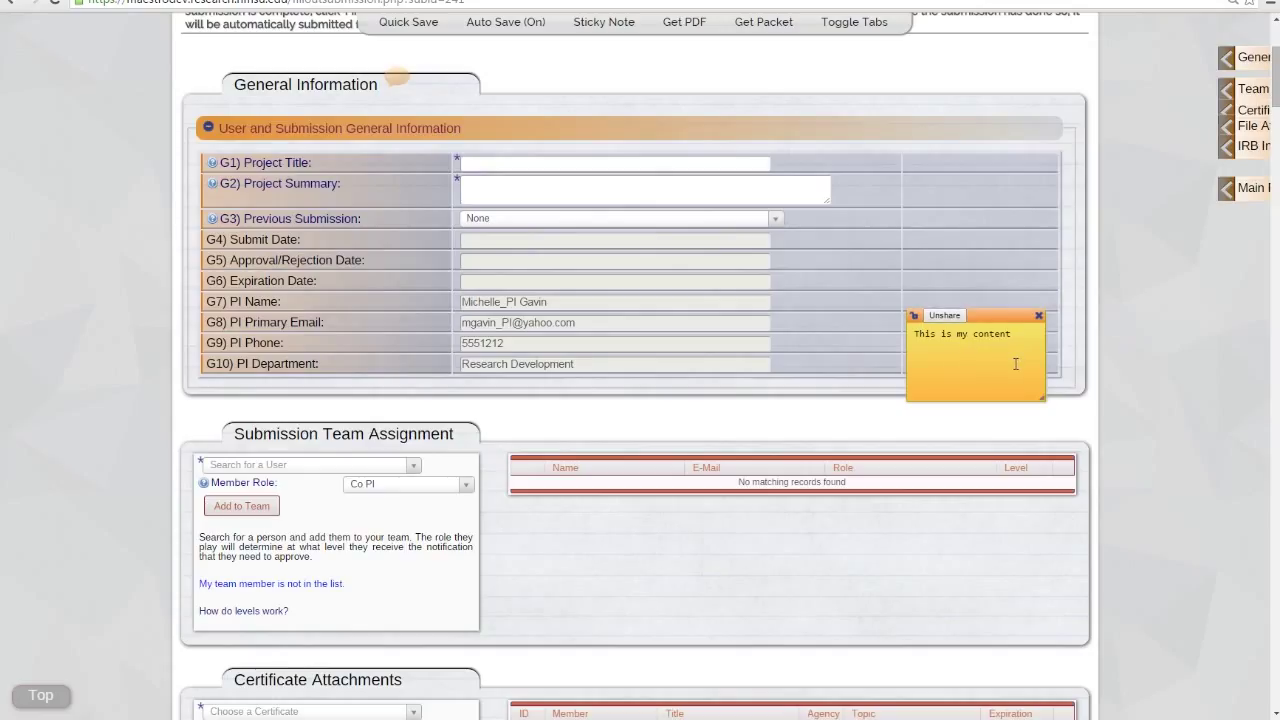
pyautogui.click(944, 315)
pyautogui.moveTo(986, 315); pyautogui.dragTo(991, 202)
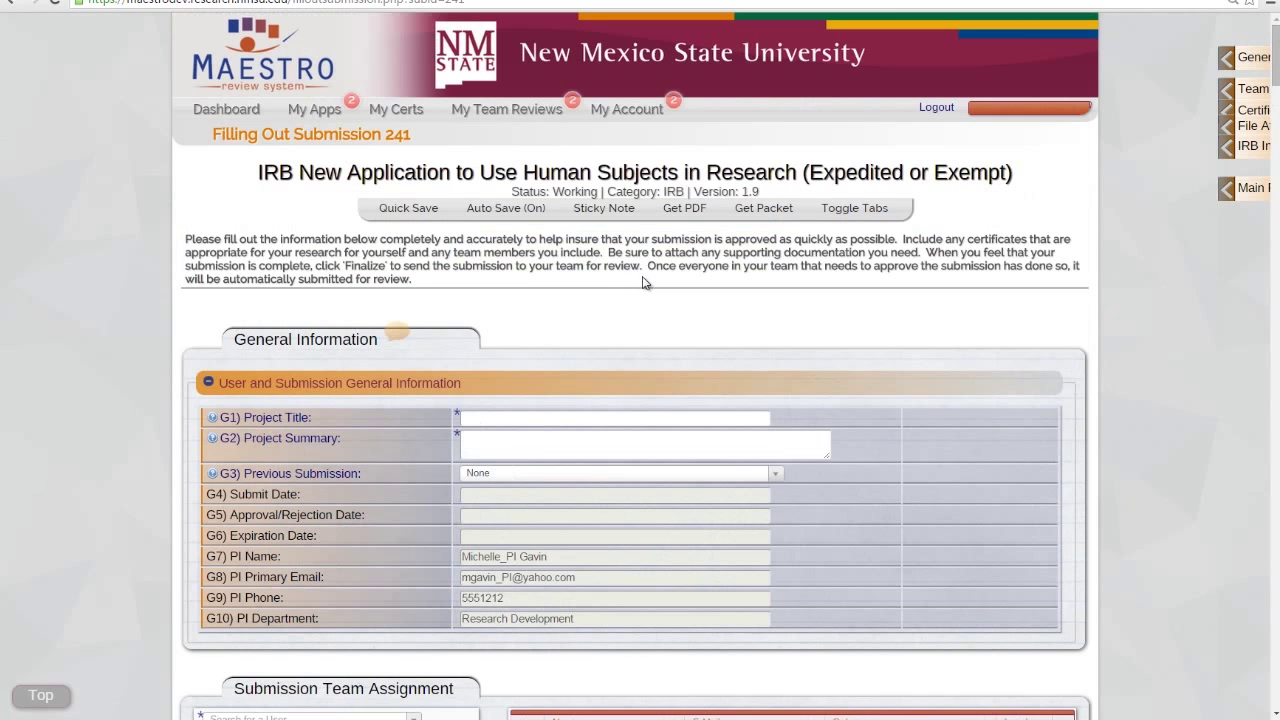
# Step: Try the Get PDF and Toggle Tabs options, and delete the sticky note from the Submission Team Assignment section
pyautogui.click(688, 216)
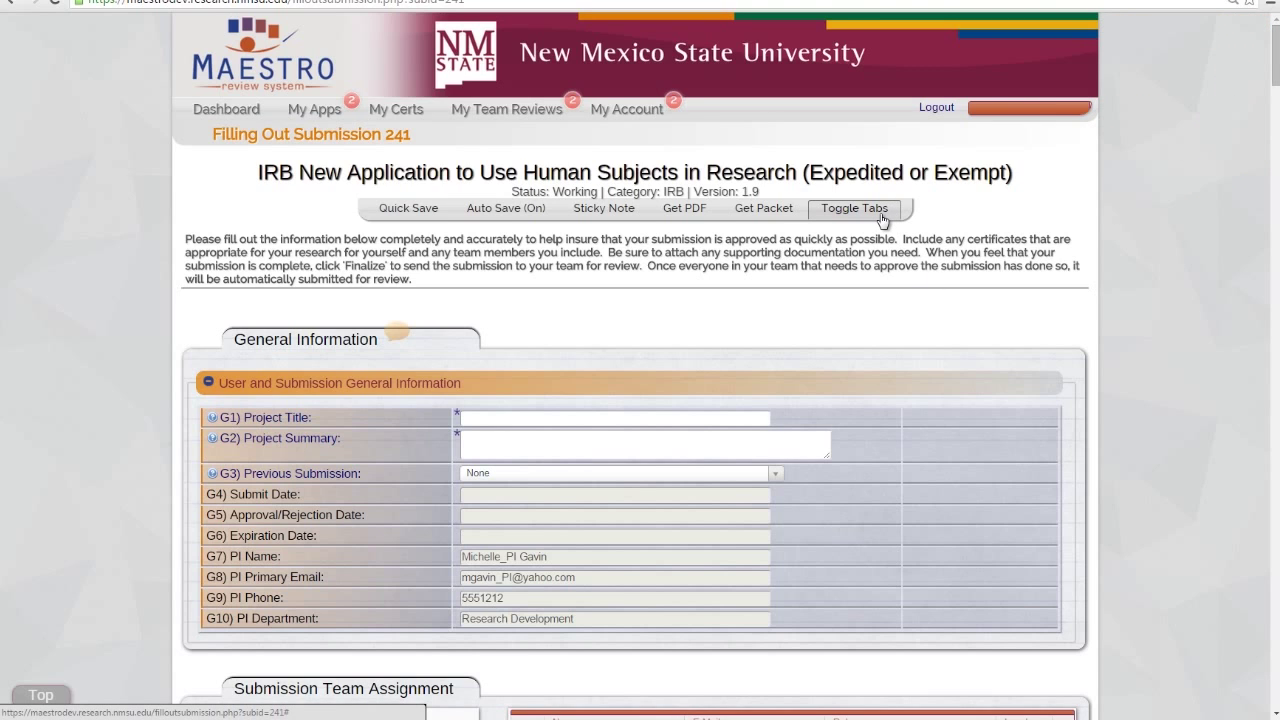
pyautogui.click(882, 215)
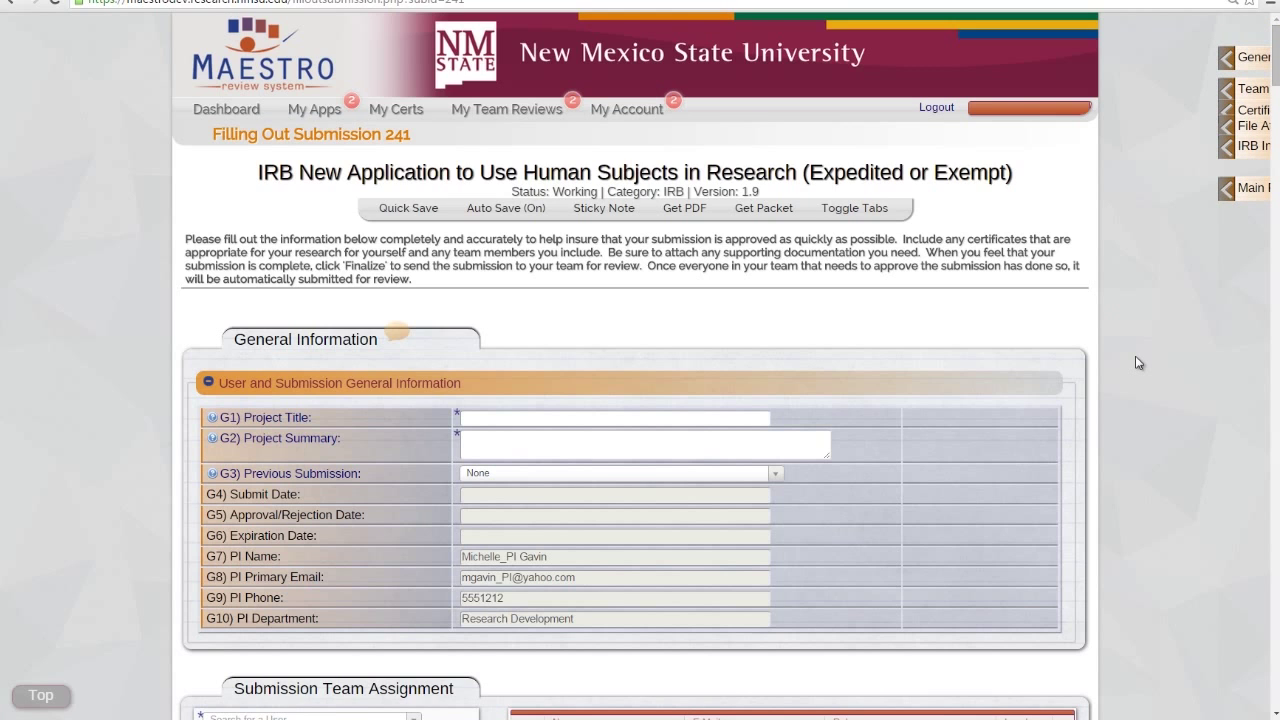
pyautogui.scroll(-2, 1137, 363)
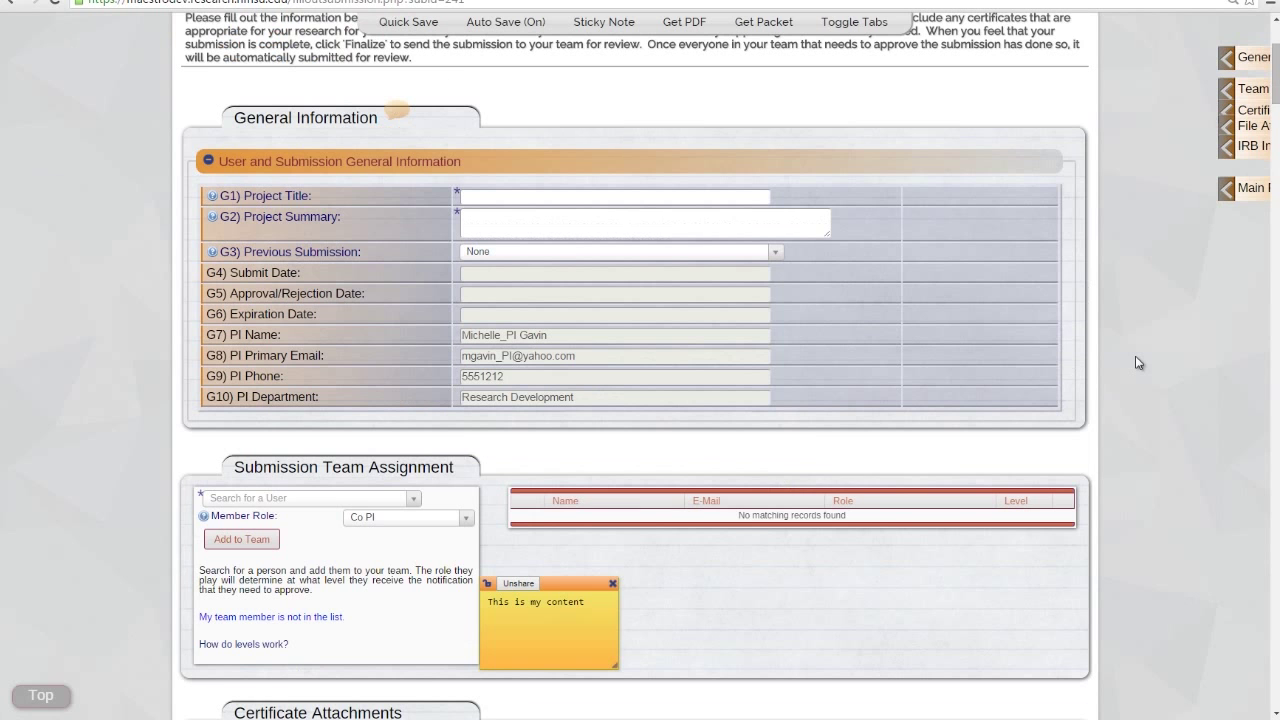
pyautogui.scroll(-2, 1123, 377)
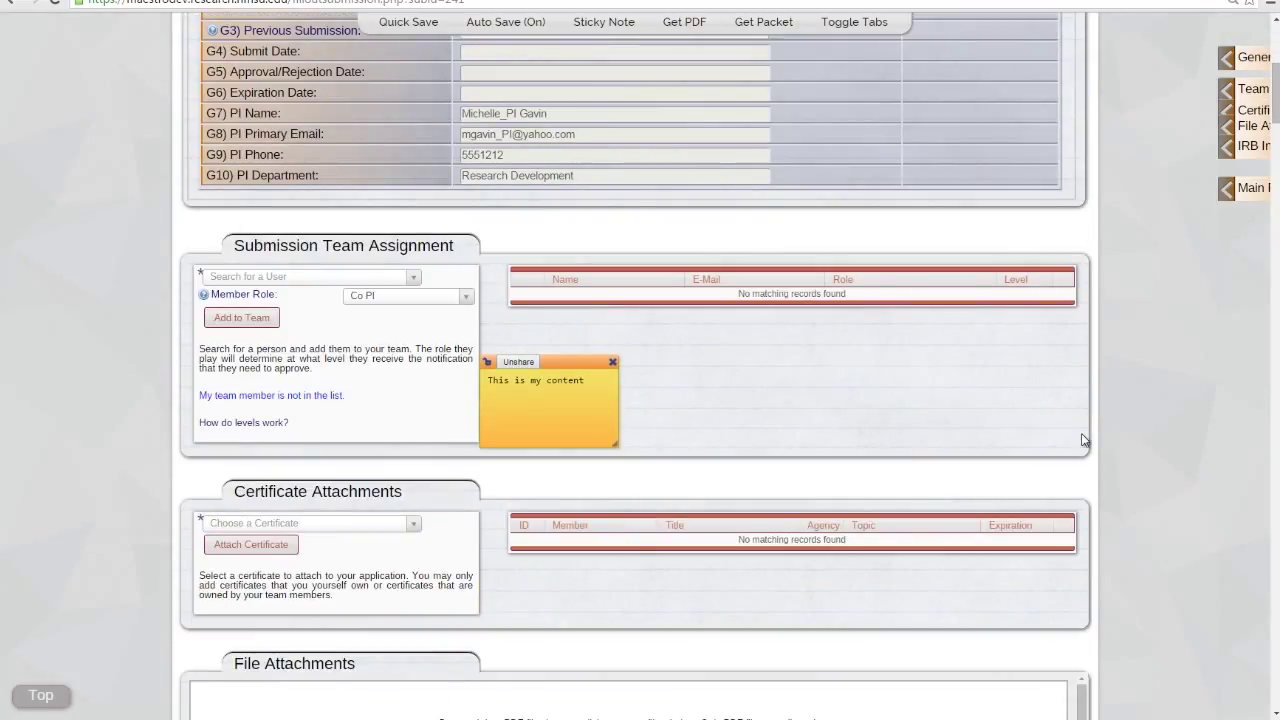
pyautogui.click(614, 364)
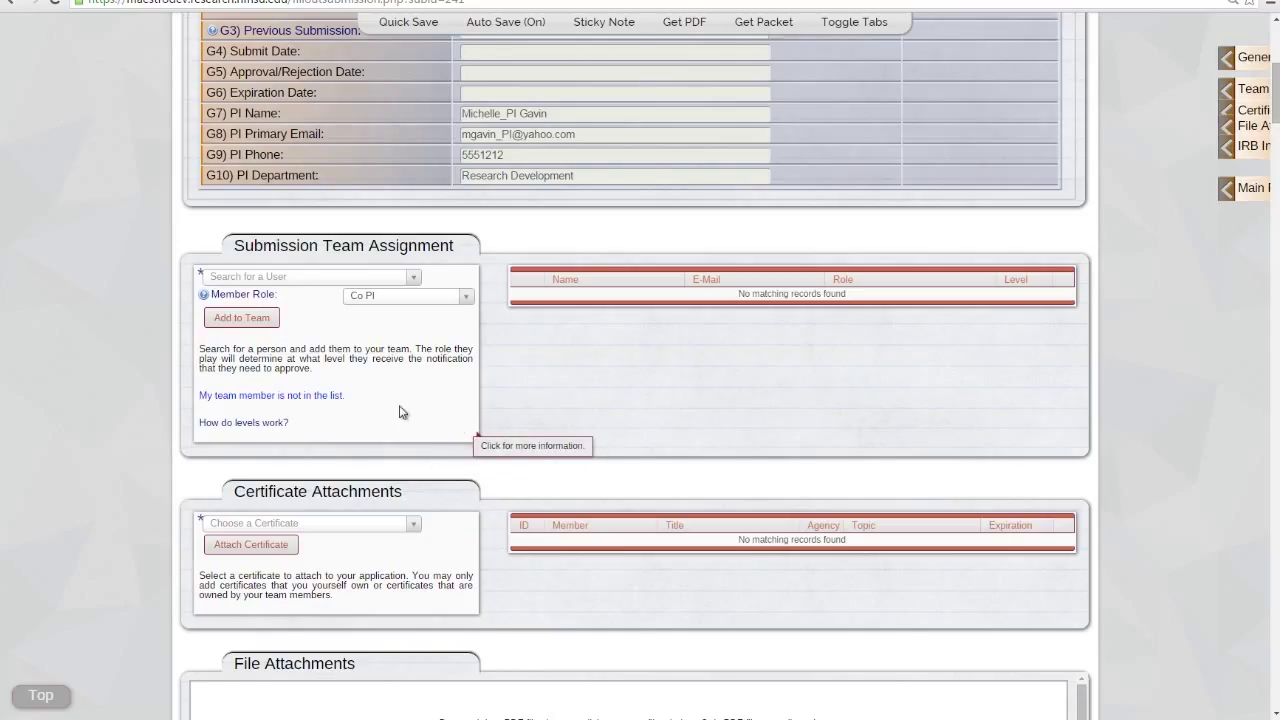
# Step: Search for the faculty advisor account (FA) by surname and add it to the submission team as Co PI
pyautogui.click(414, 278)
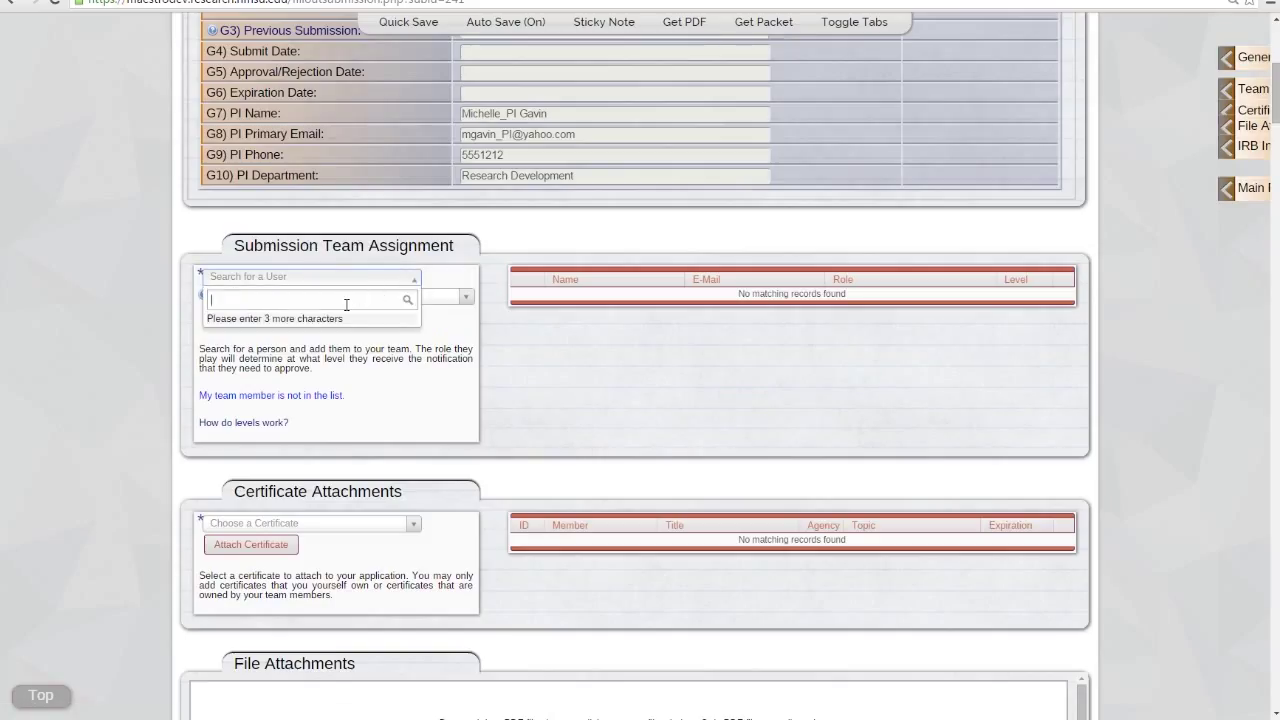
pyautogui.write('gav')
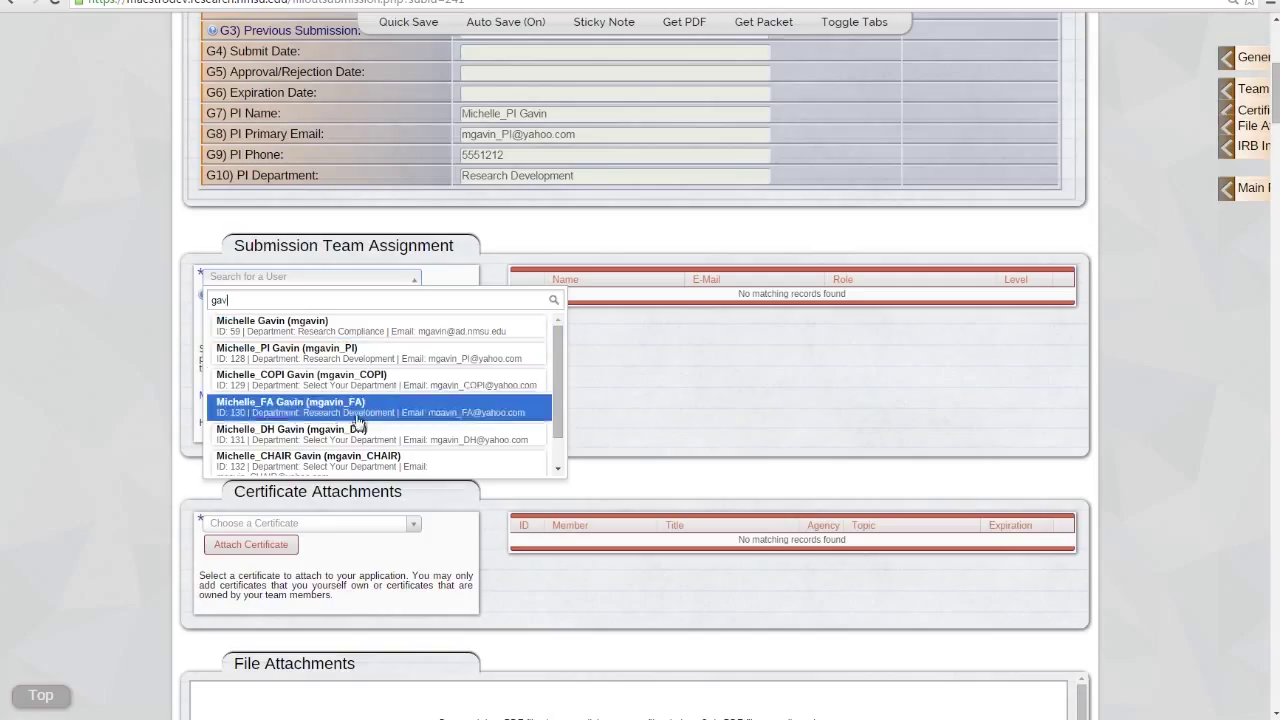
pyautogui.click(380, 410)
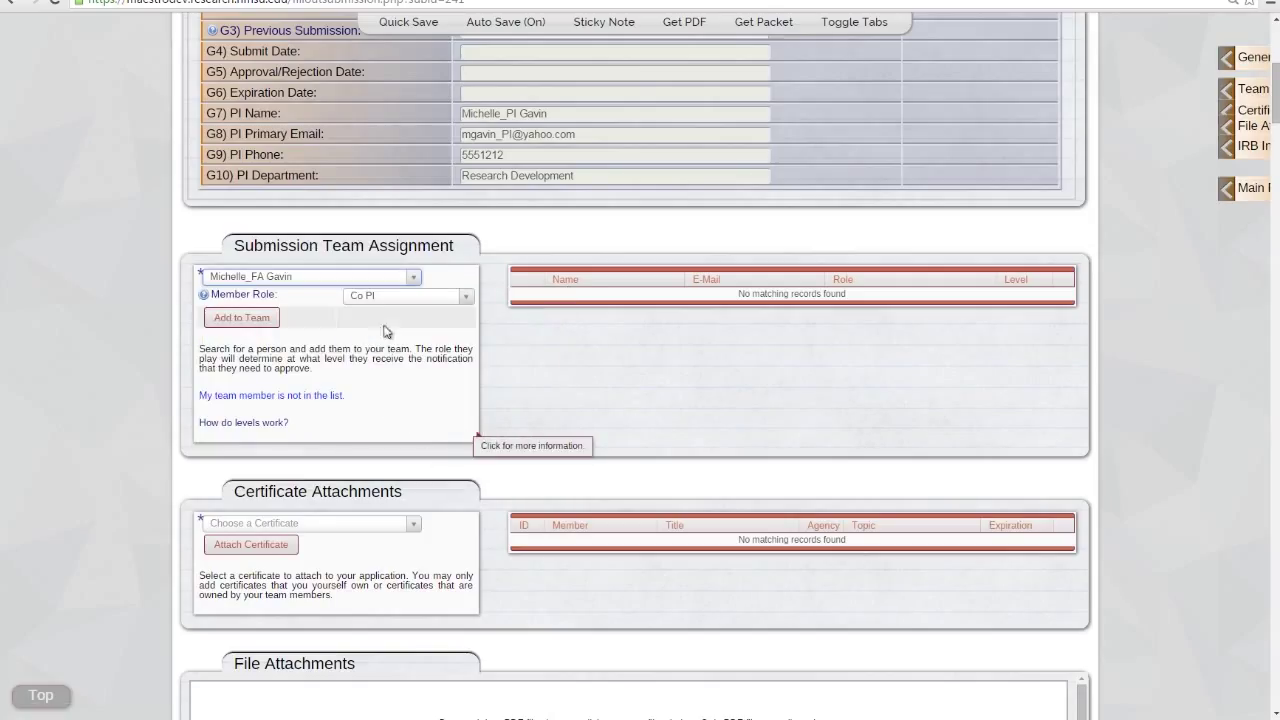
pyautogui.click(279, 336)
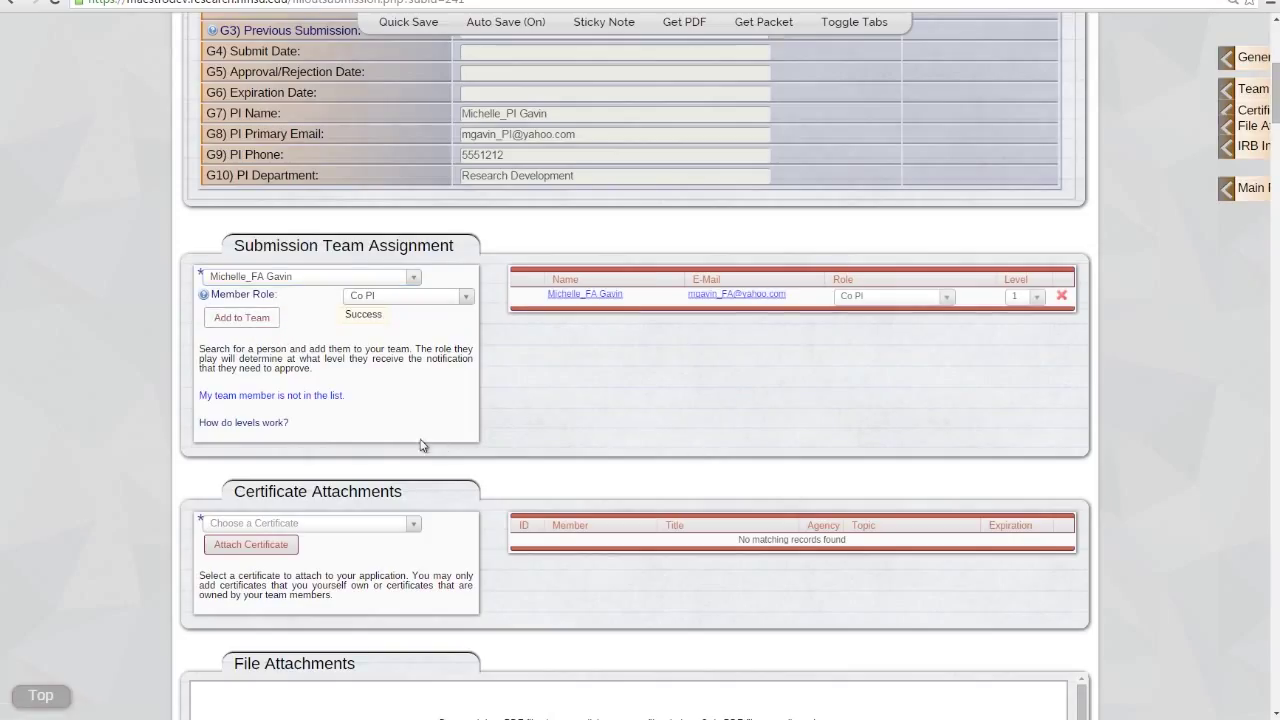
# Step: Search for an unlisted team member, inspect the form for adding a new user by username, and close it
pyautogui.click(416, 280)
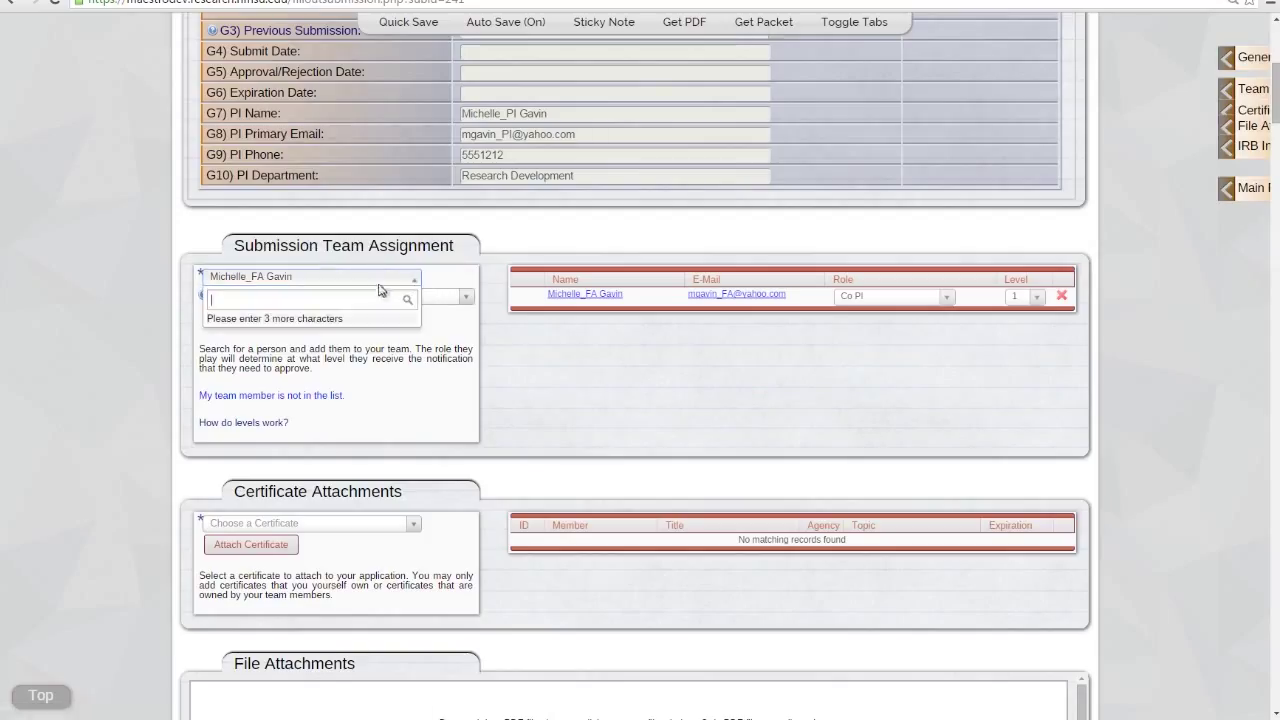
pyautogui.write('xen')
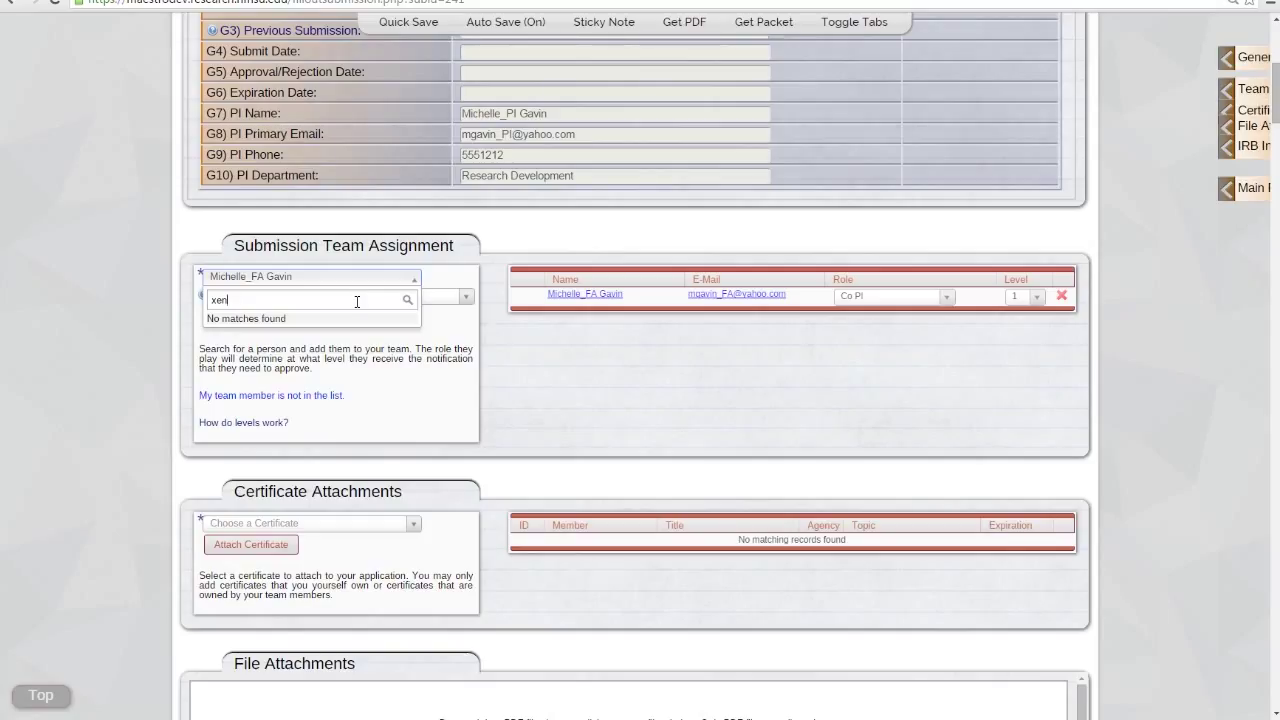
pyautogui.click(336, 425)
pyautogui.click(324, 404)
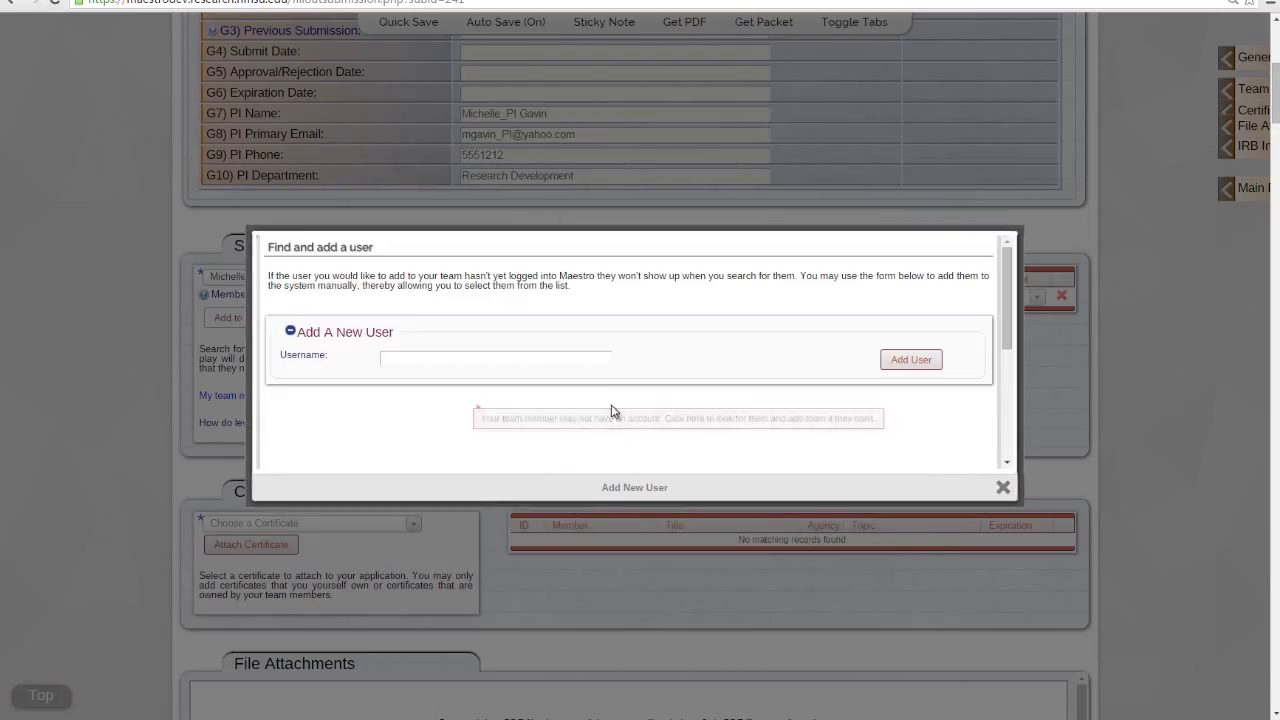
pyautogui.click(476, 365)
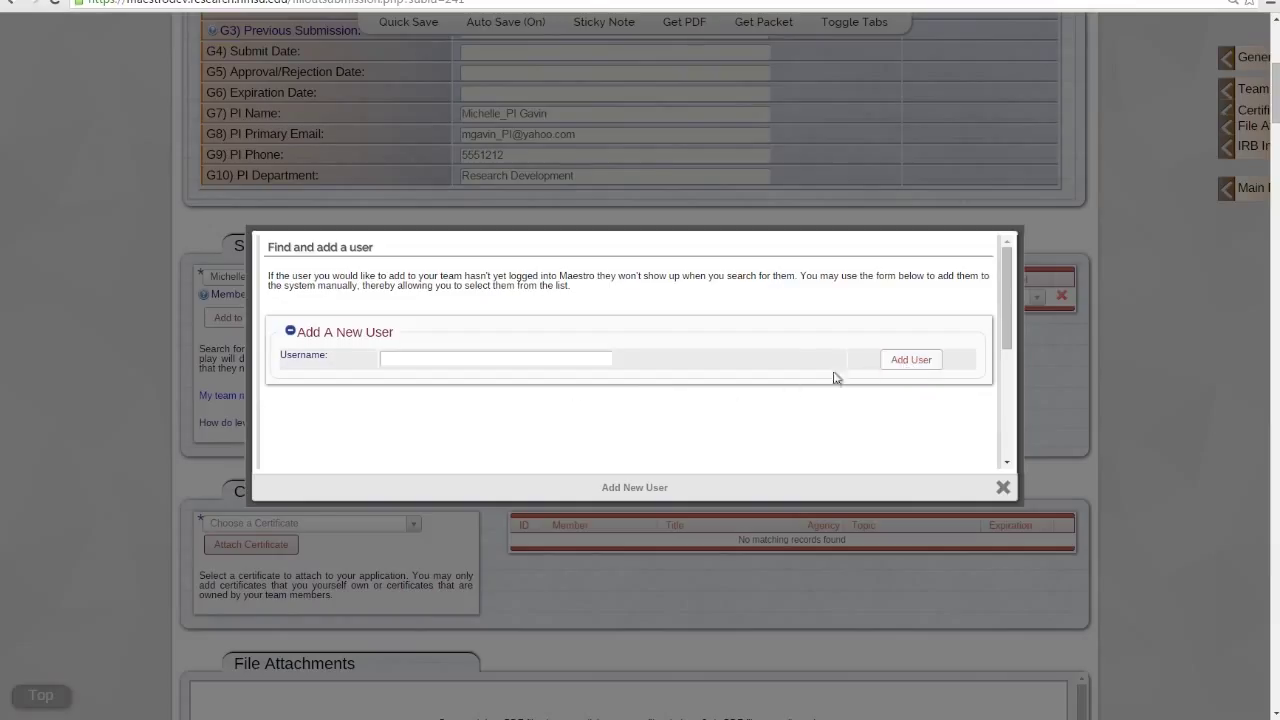
pyautogui.click(1004, 489)
# Step: Attach the Animal Care Refresher Course certificate to the submission
pyautogui.scroll(-3, 562, 482)
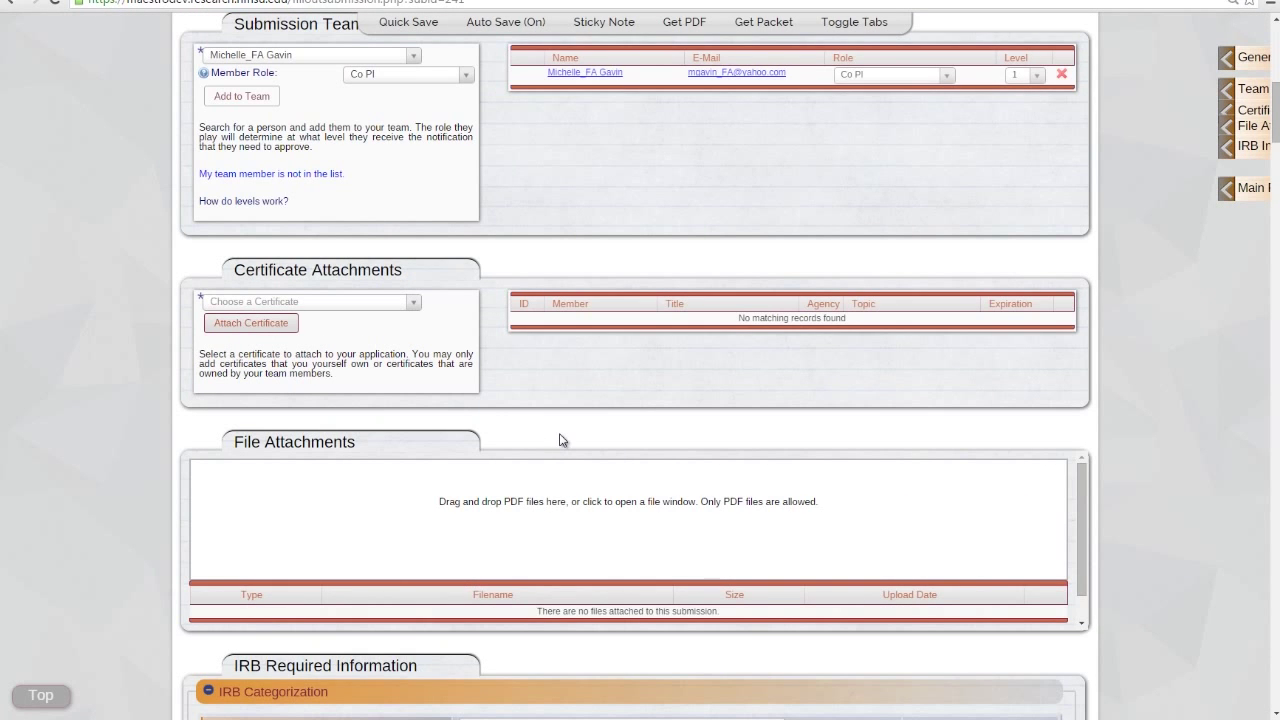
pyautogui.click(412, 305)
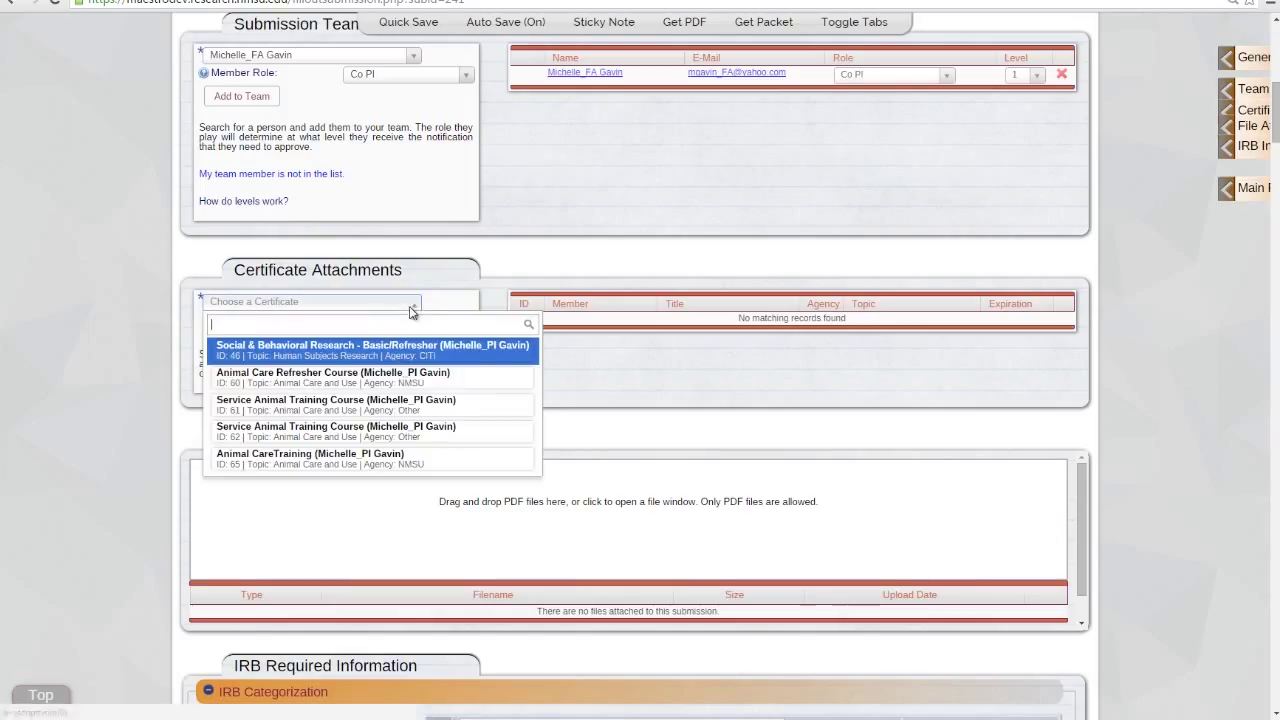
pyautogui.click(315, 378)
pyautogui.click(254, 323)
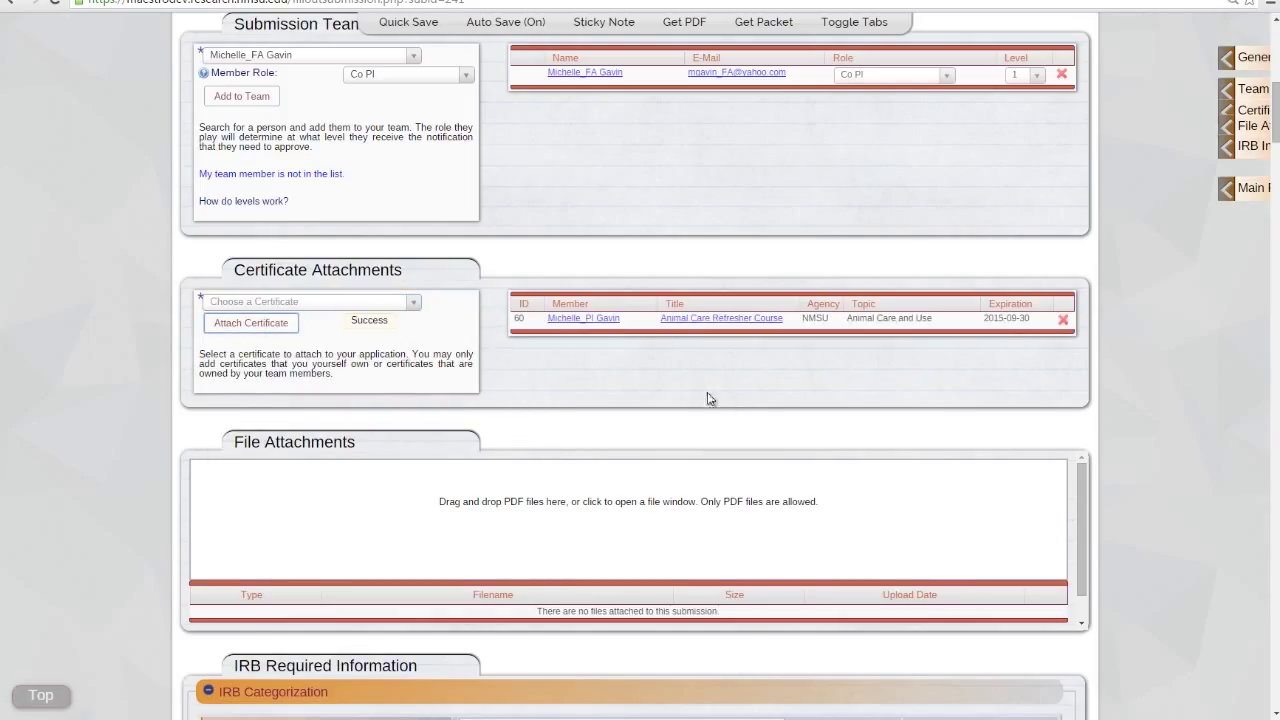
# Step: Attach 12368packetsubmitted020150804.pdf to the submission's File Attachments, and open and cancel the file browser as the alternative way to add files
pyautogui.scroll(-2, 712, 393)
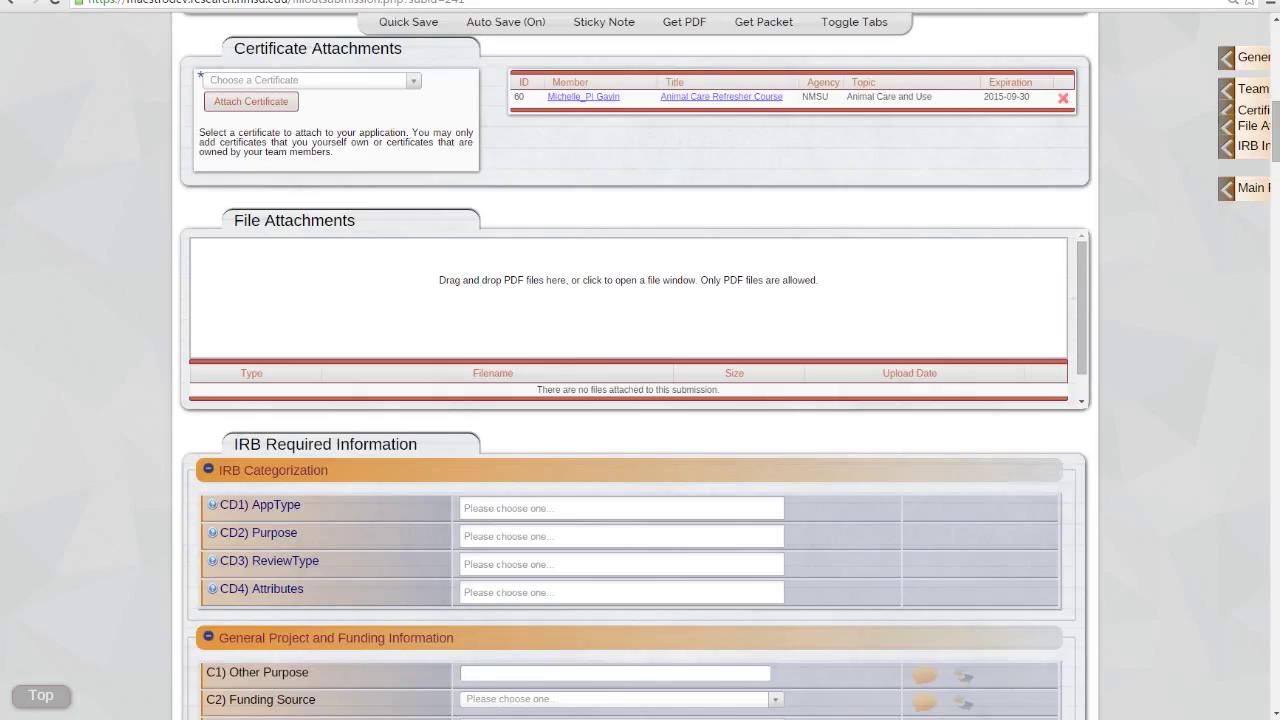
pyautogui.moveTo(1102, 295); pyautogui.dragTo(575, 340)
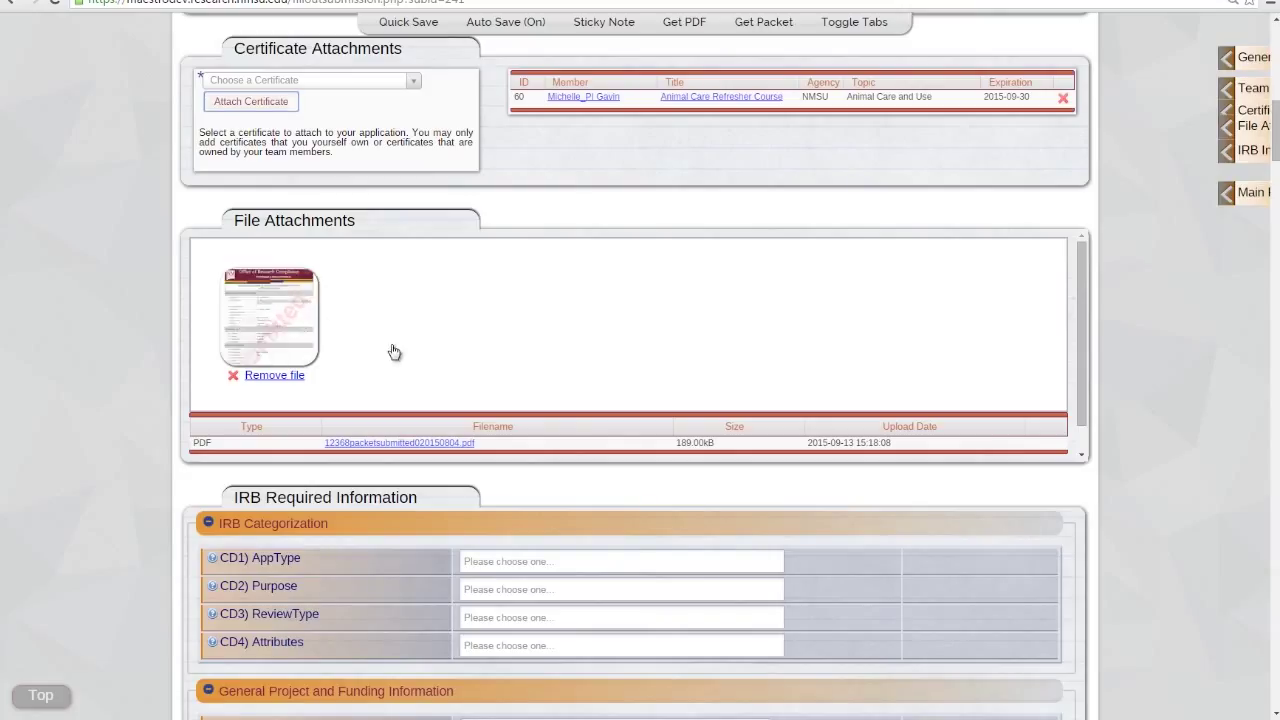
pyautogui.click(475, 342)
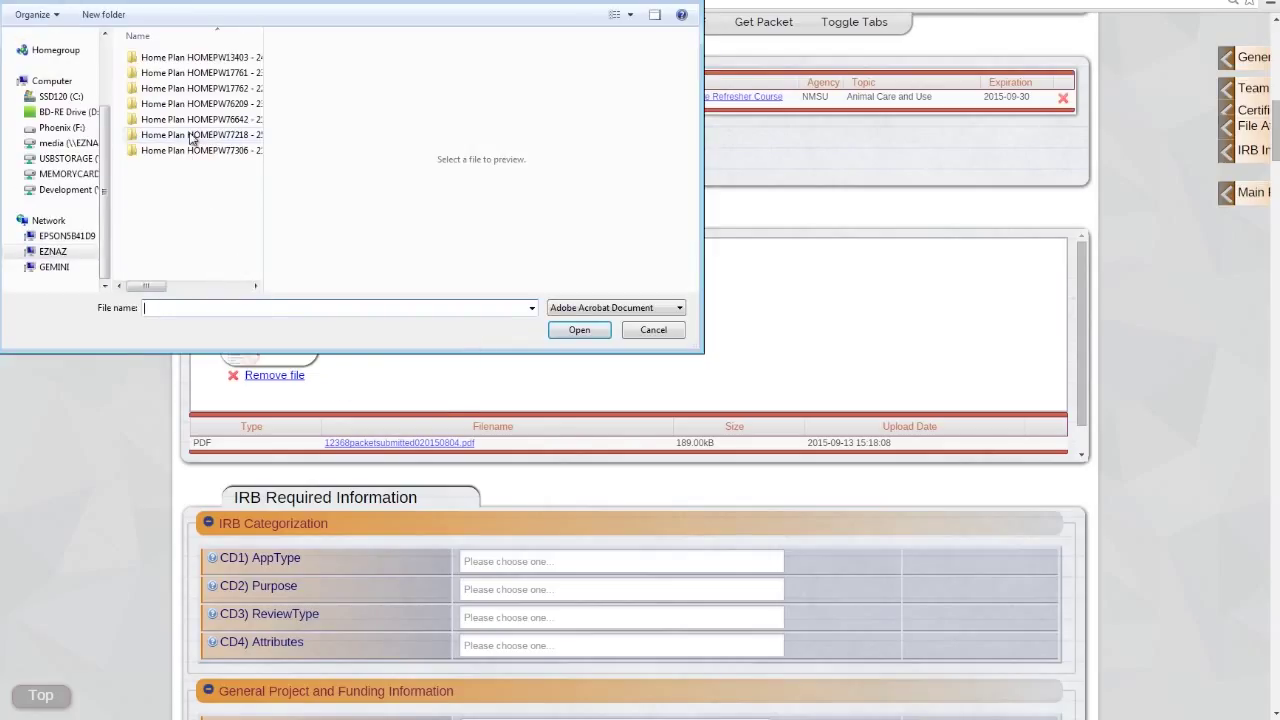
pyautogui.click(653, 330)
pyautogui.scroll(-1, 659, 342)
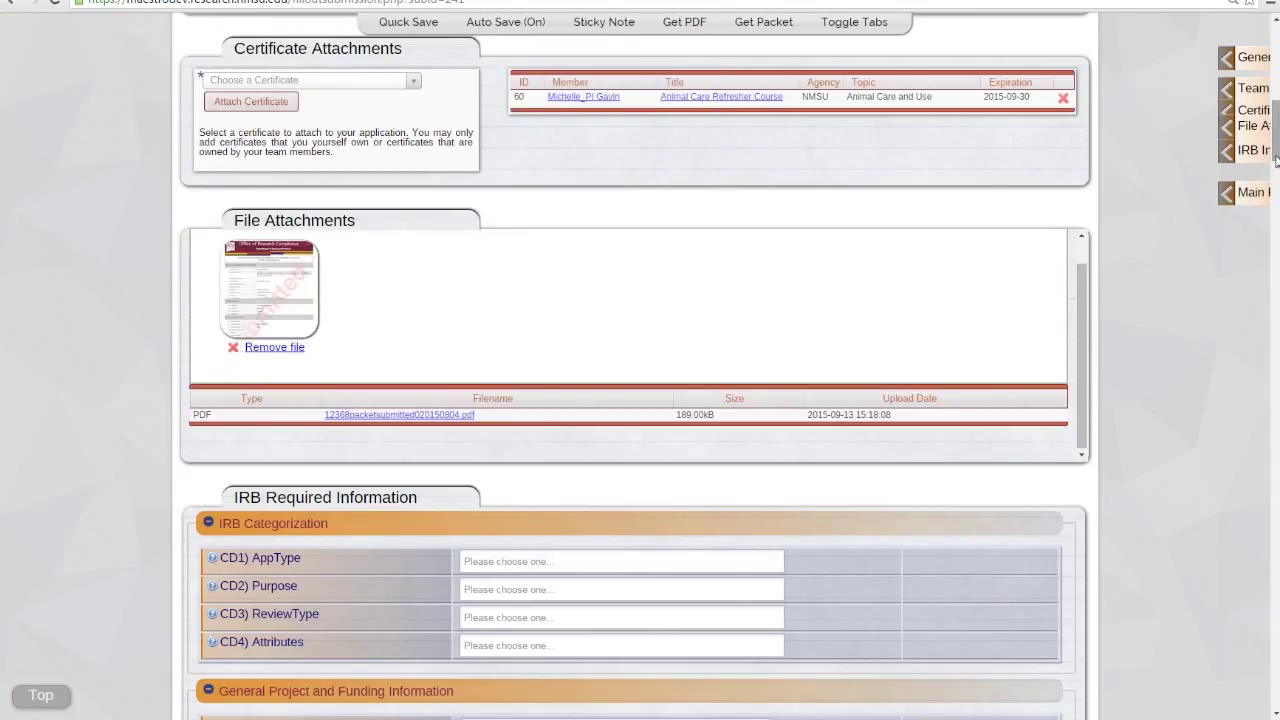
# Step: Accept the Signature Notice assurance statement and check the Project Title field's help text and required marker
pyautogui.moveTo(1276, 160); pyautogui.dragTo(1240, 716)
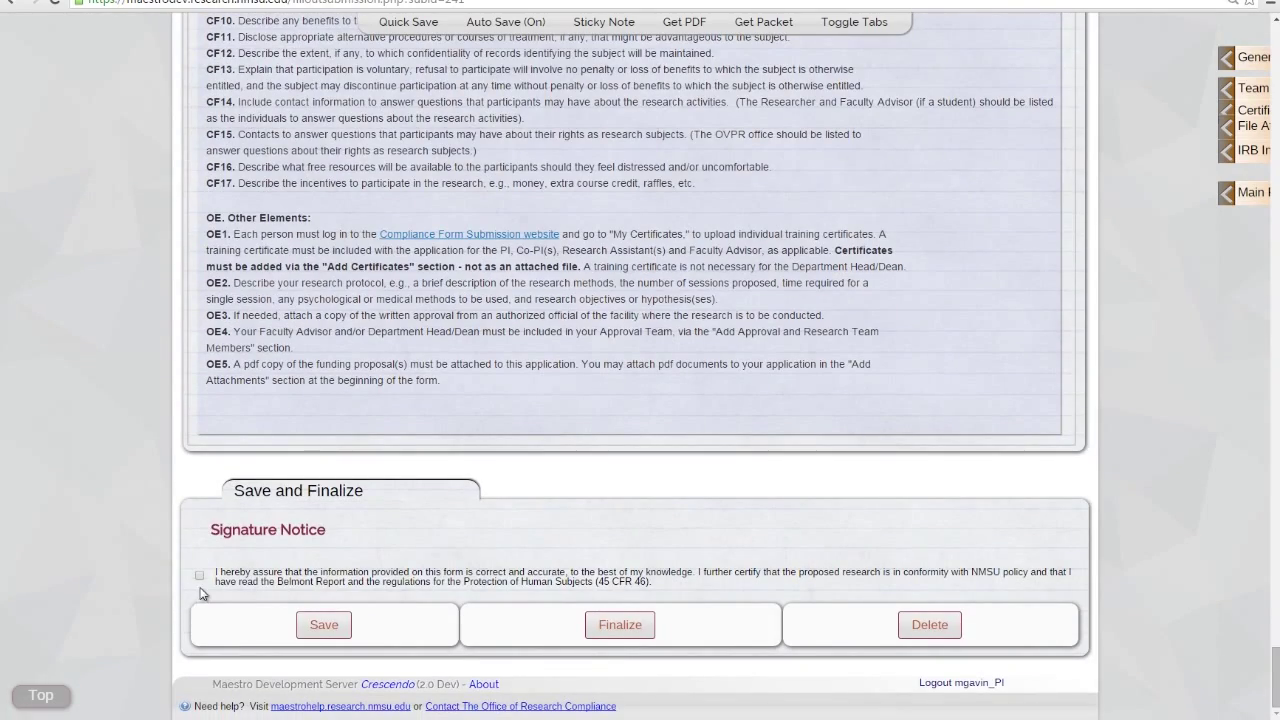
pyautogui.click(199, 576)
pyautogui.moveTo(1277, 688); pyautogui.dragTo(1277, 40)
pyautogui.moveTo(272, 425)
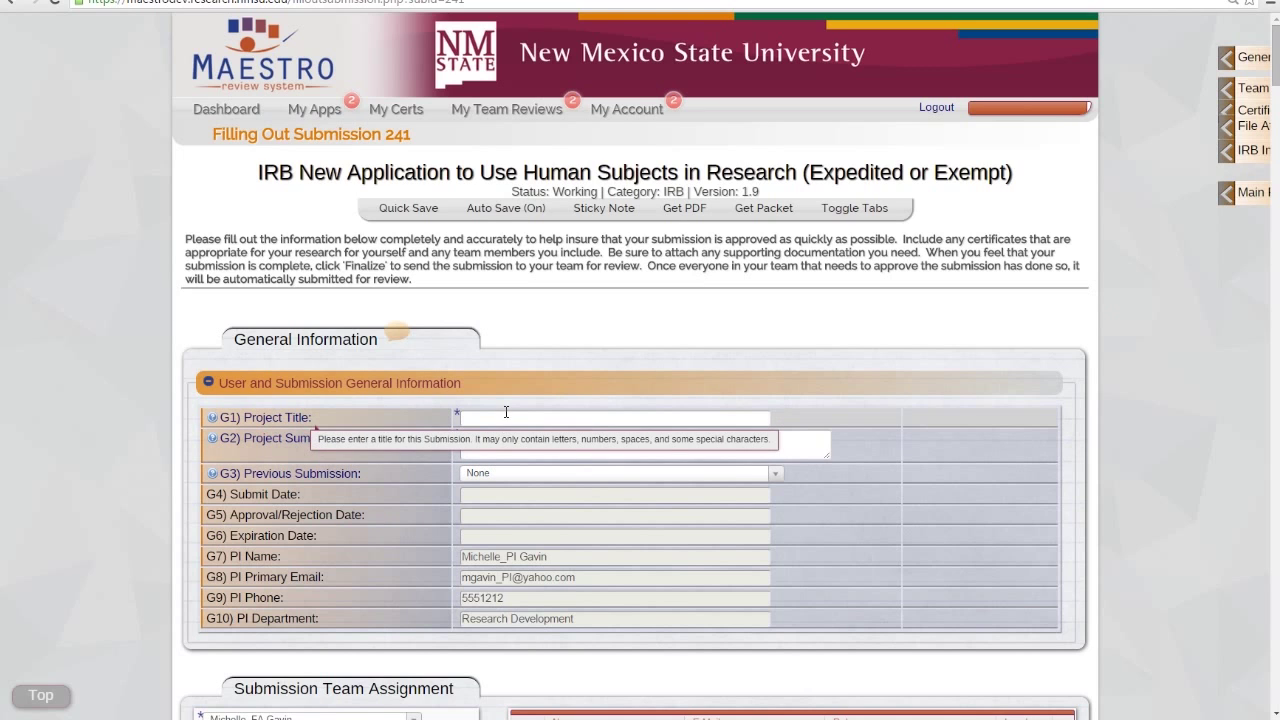
pyautogui.moveTo(457, 421)
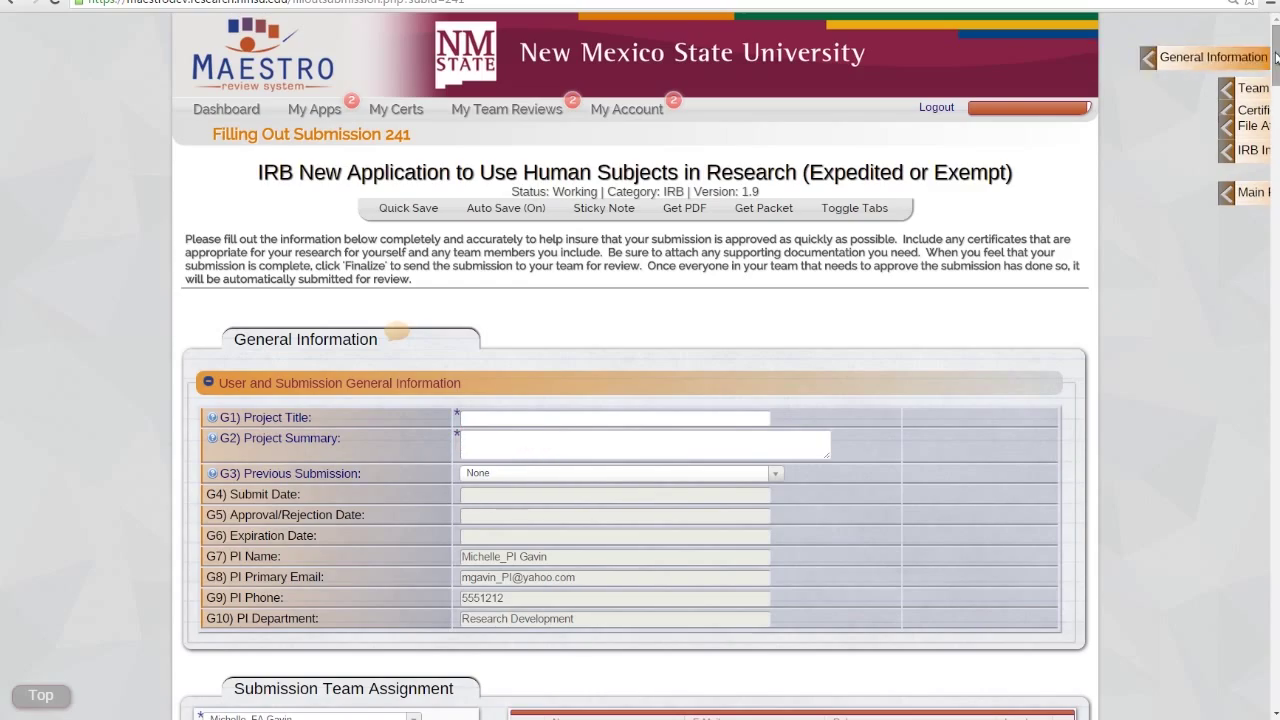
# Step: Save the submission, try to finalize it, and dismiss the list of form errors
pyautogui.moveTo(1275, 62); pyautogui.dragTo(1225, 716)
pyautogui.click(324, 624)
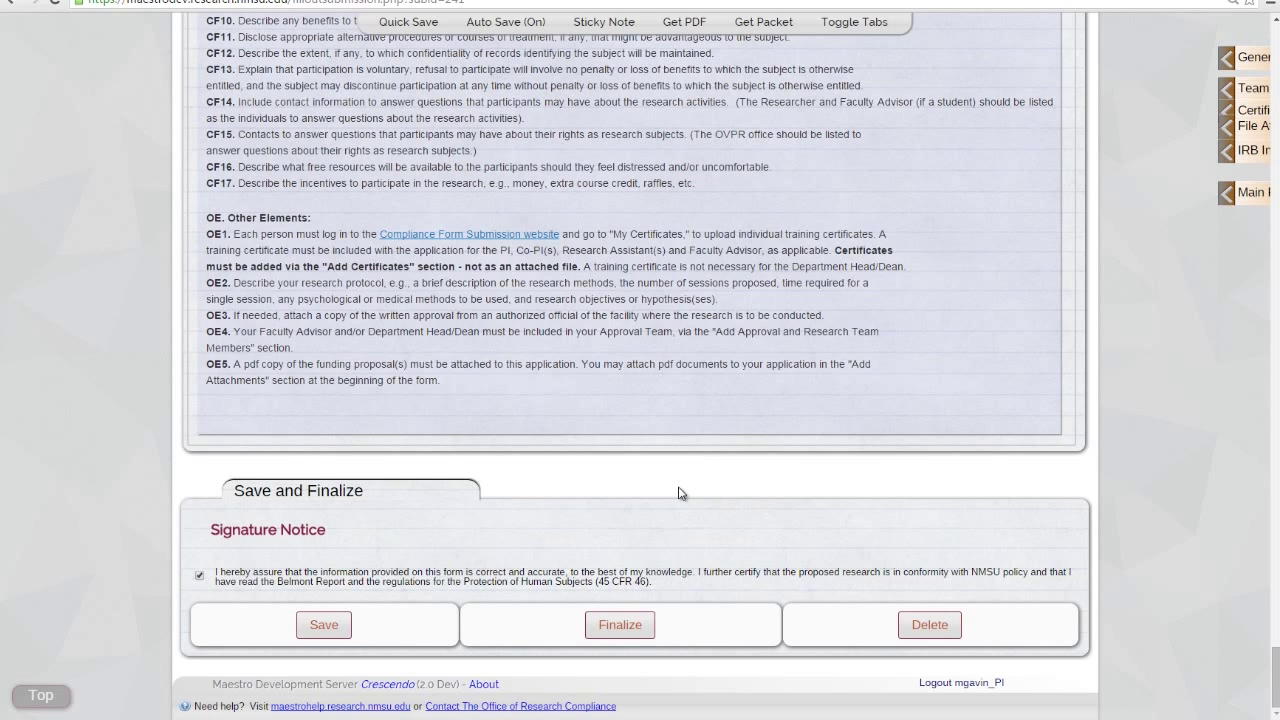
pyautogui.click(626, 628)
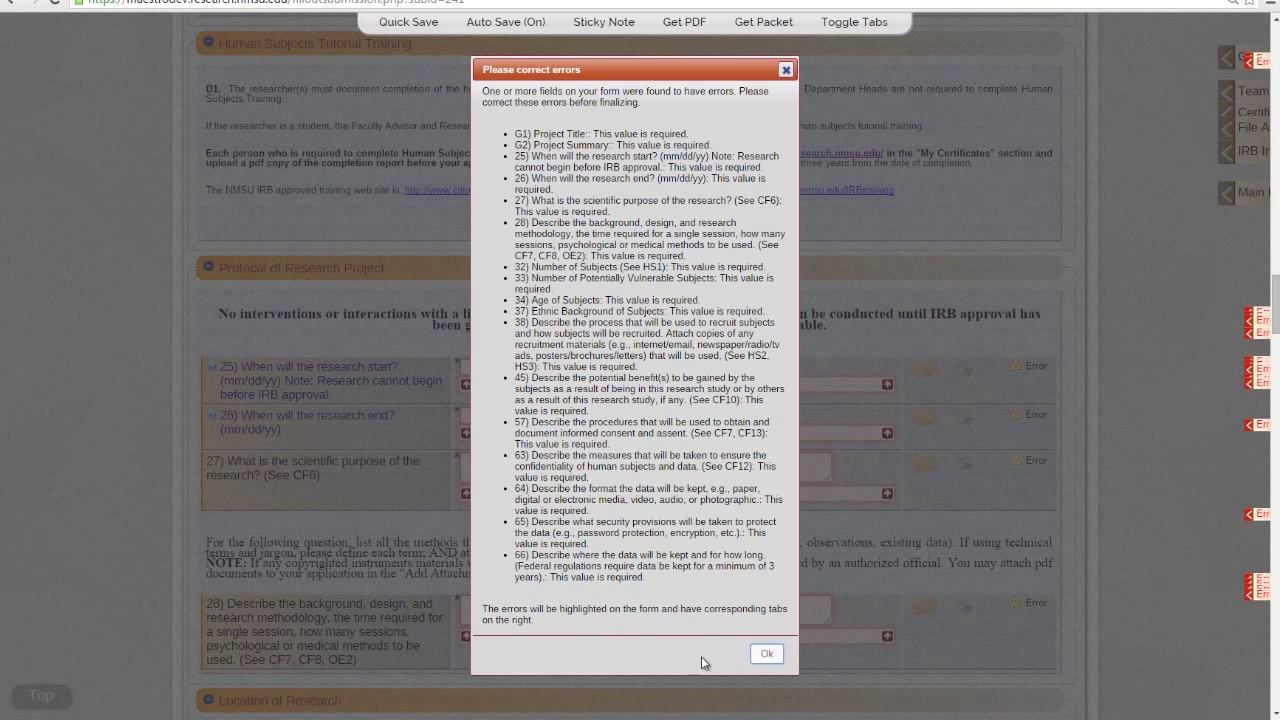
pyautogui.click(767, 653)
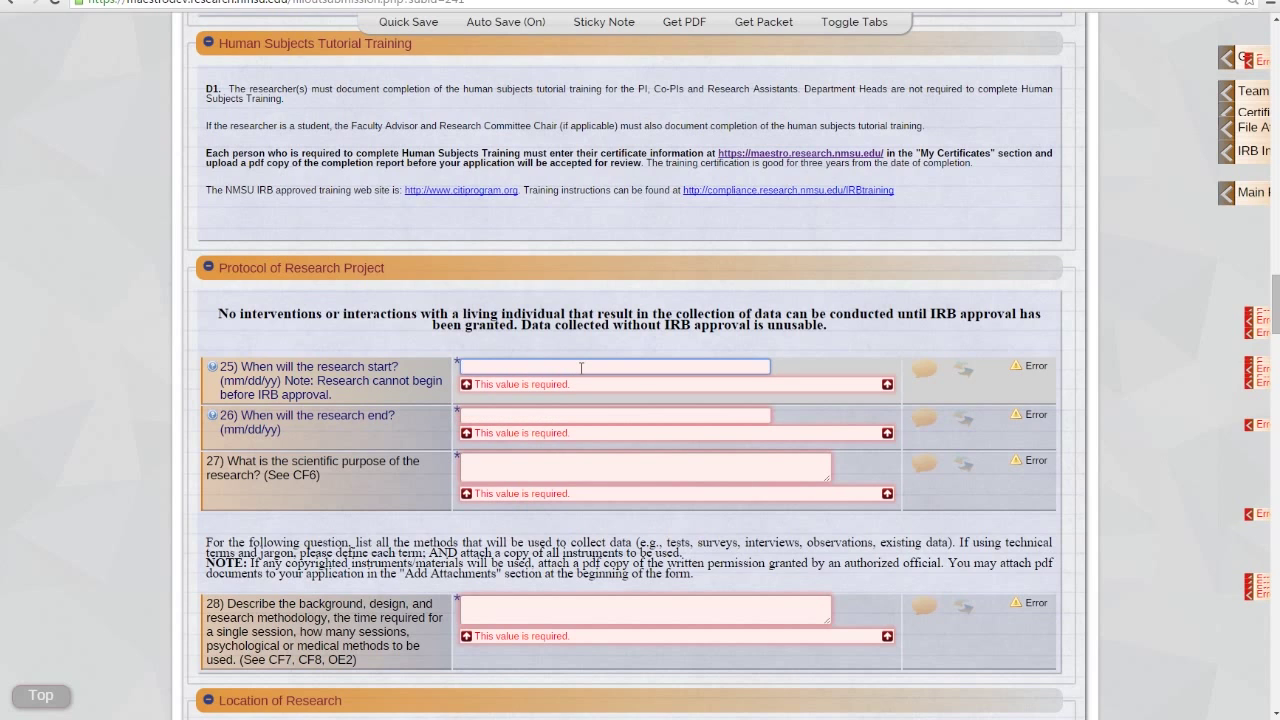
# Step: Enter "Something" as the research start and end answers (questions 25 and 26), and return to the General Information section
pyautogui.write('Something')
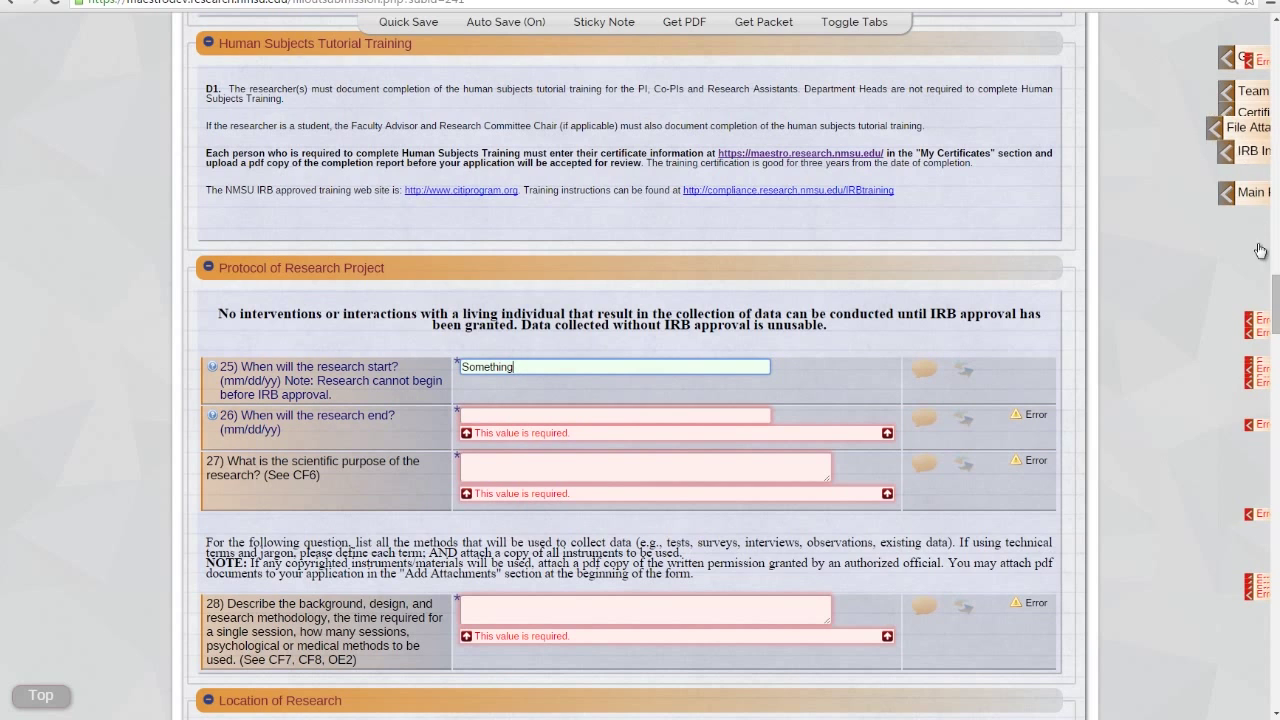
pyautogui.click(597, 415)
pyautogui.write('Something')
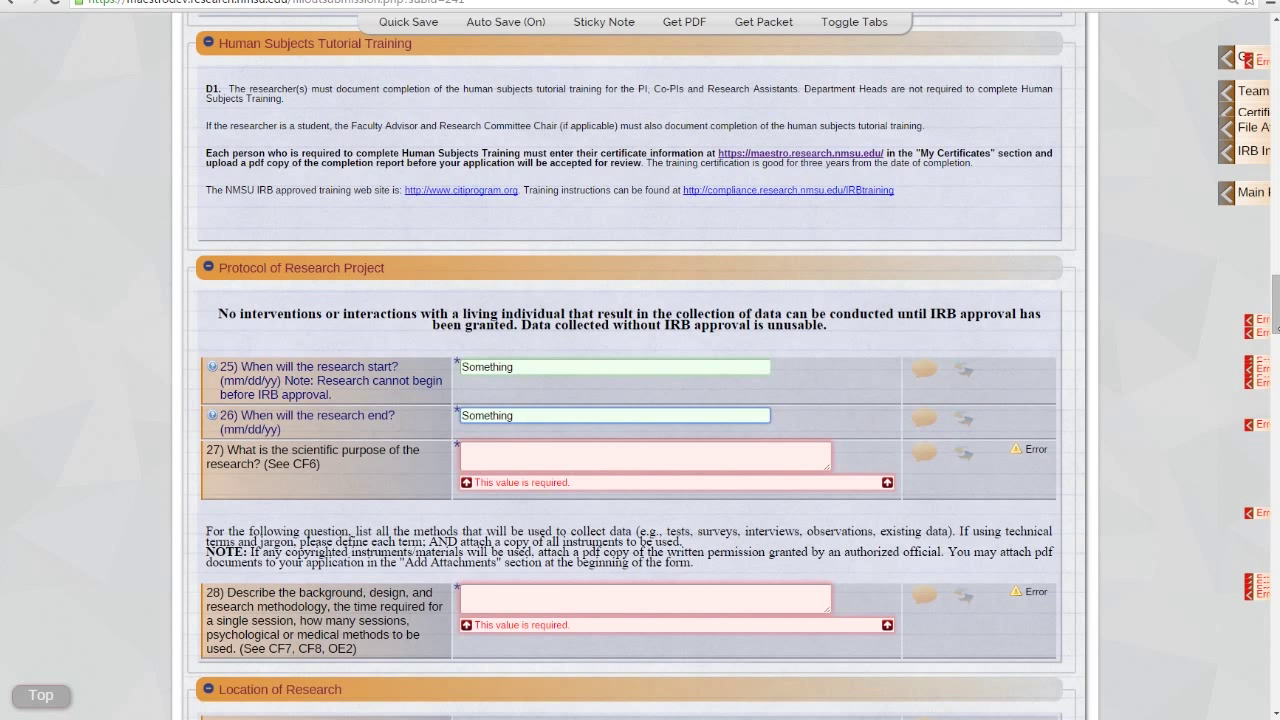
pyautogui.click(1111, 390)
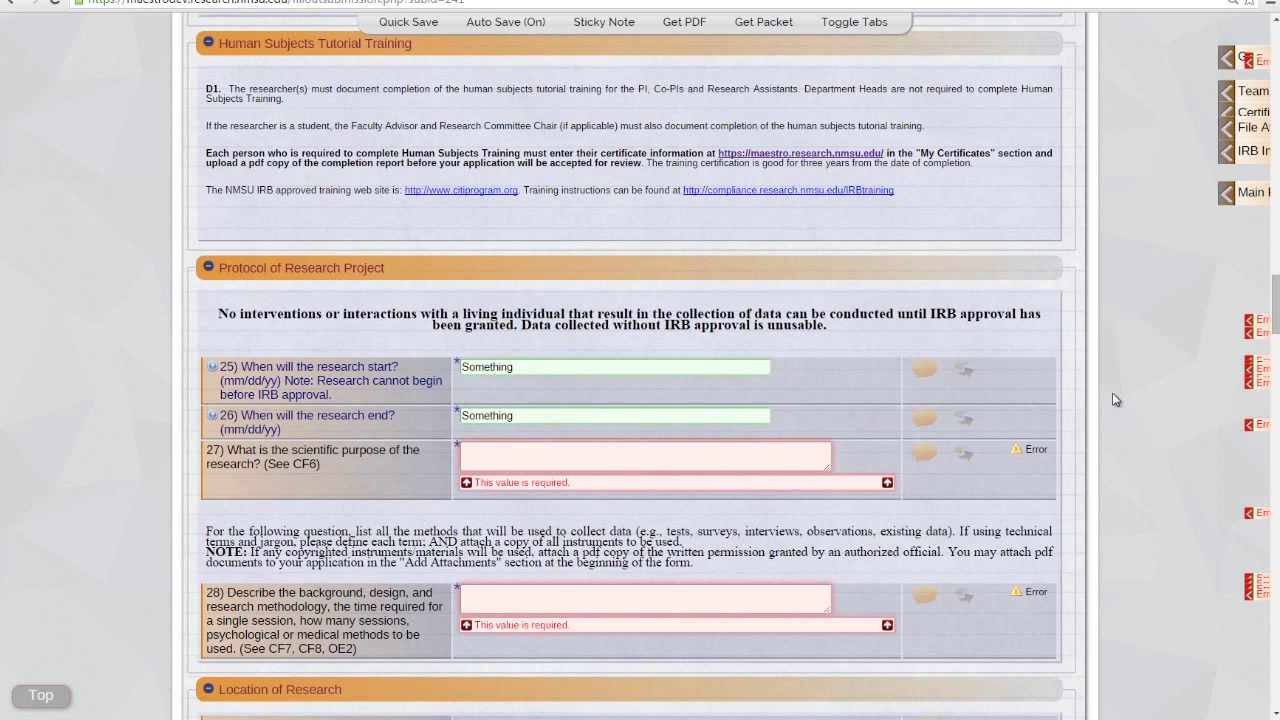
pyautogui.press('Home')
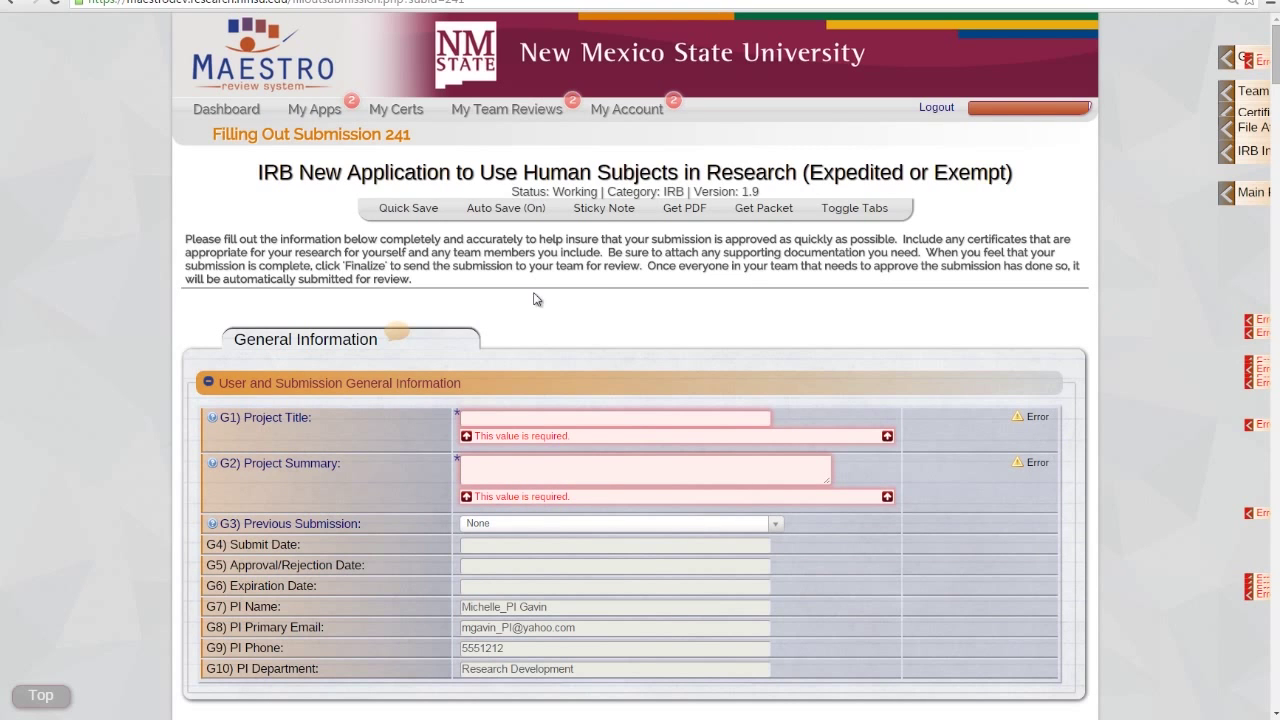
# Step: Open the team reviews and history page and preview the list of pending team reviews
pyautogui.click(507, 121)
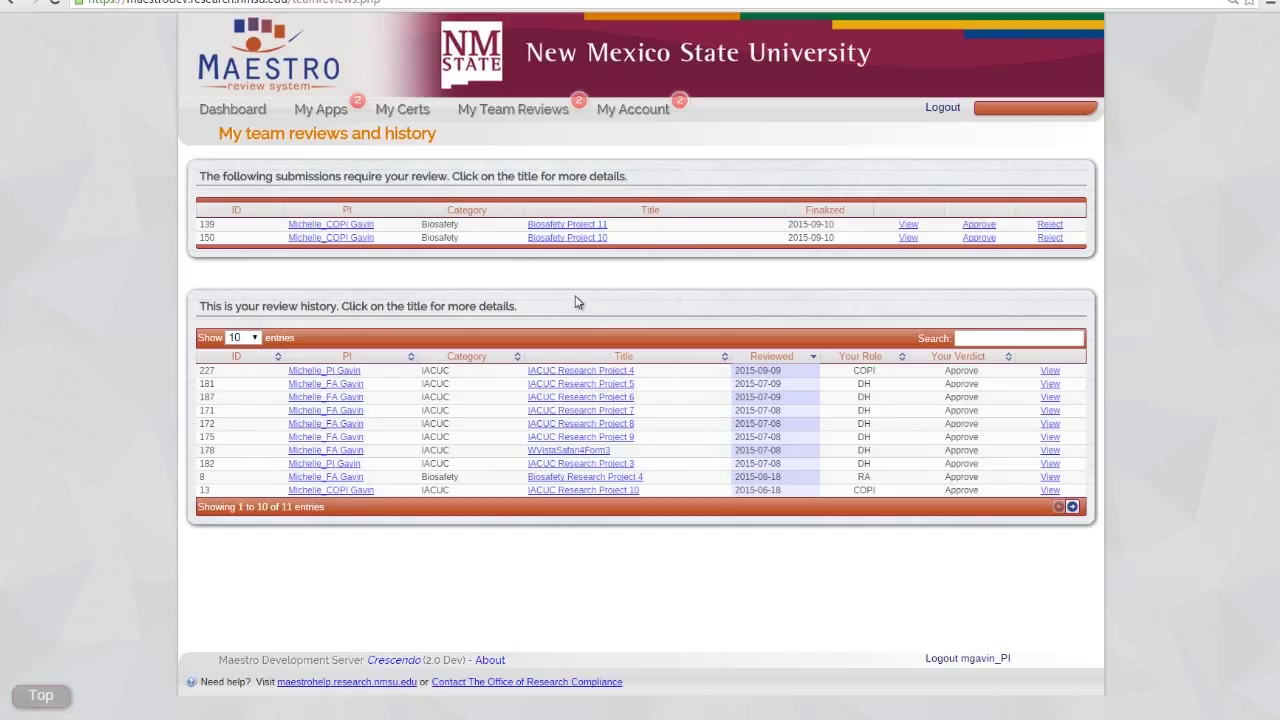
pyautogui.moveTo(505, 110)
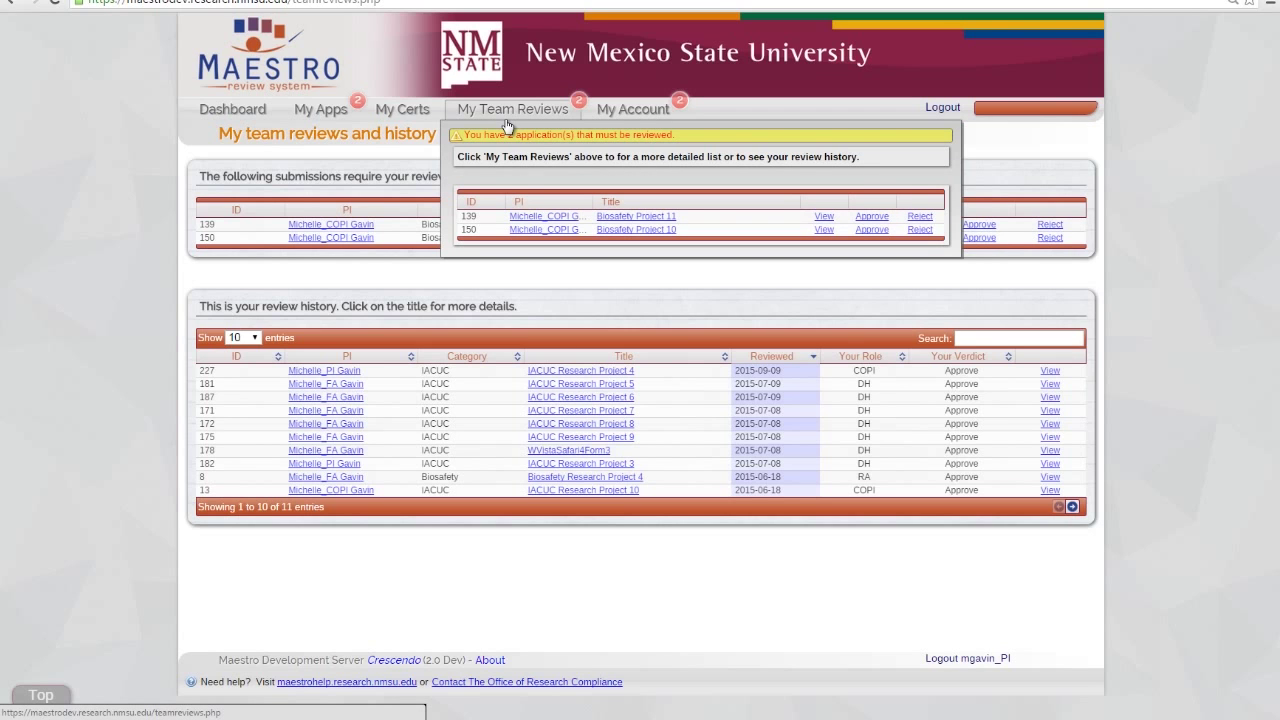
# Step: Open IRB project 5 from the returned applications and view its overall submission comments
pyautogui.click(336, 112)
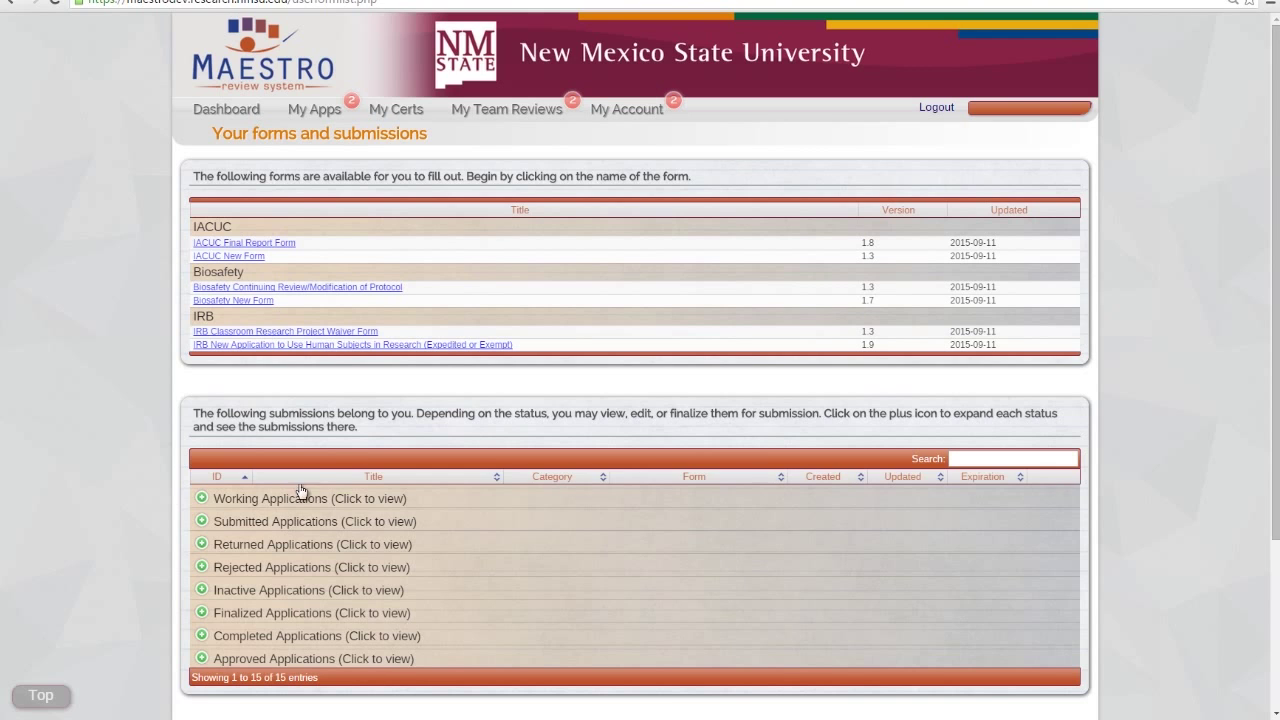
pyautogui.click(315, 546)
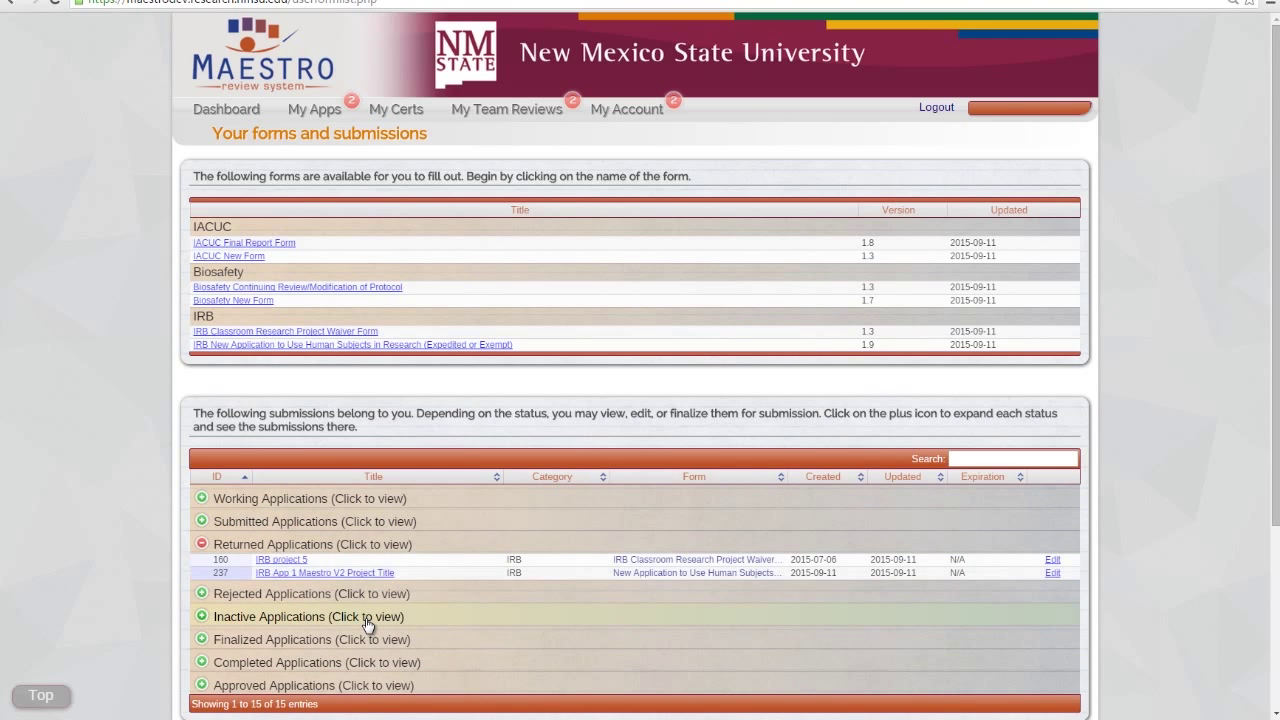
pyautogui.click(285, 572)
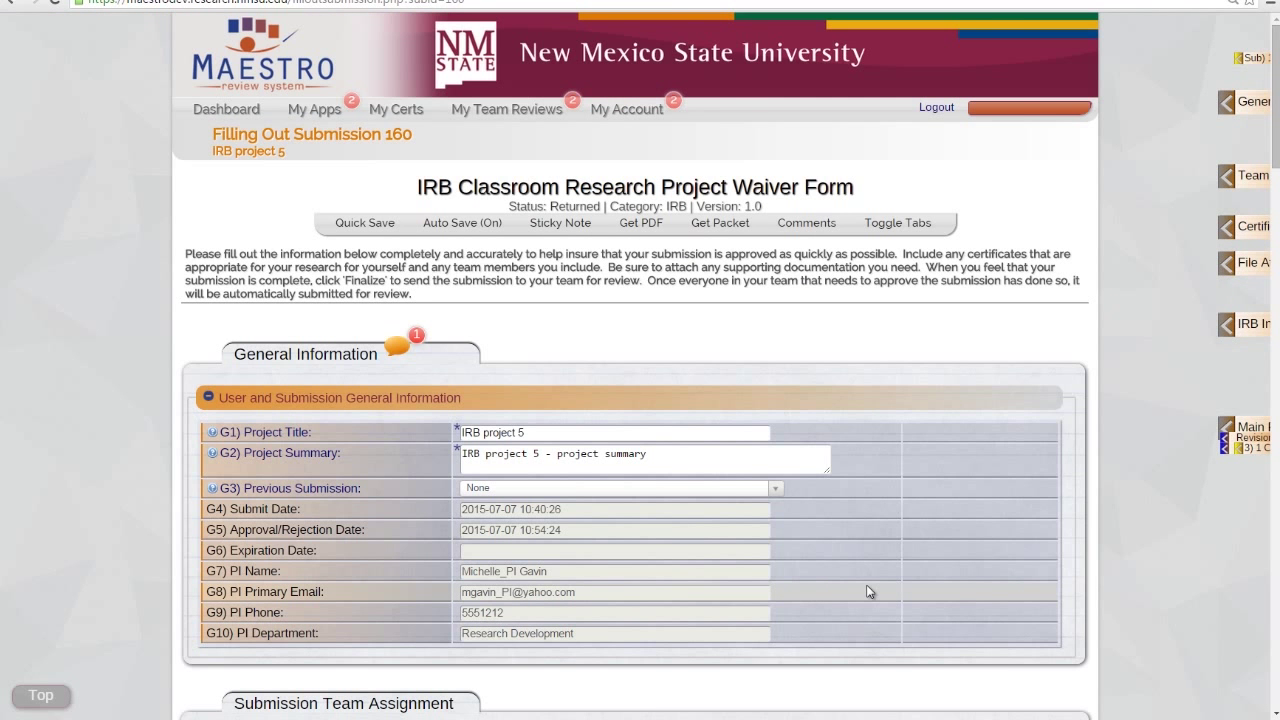
pyautogui.click(403, 350)
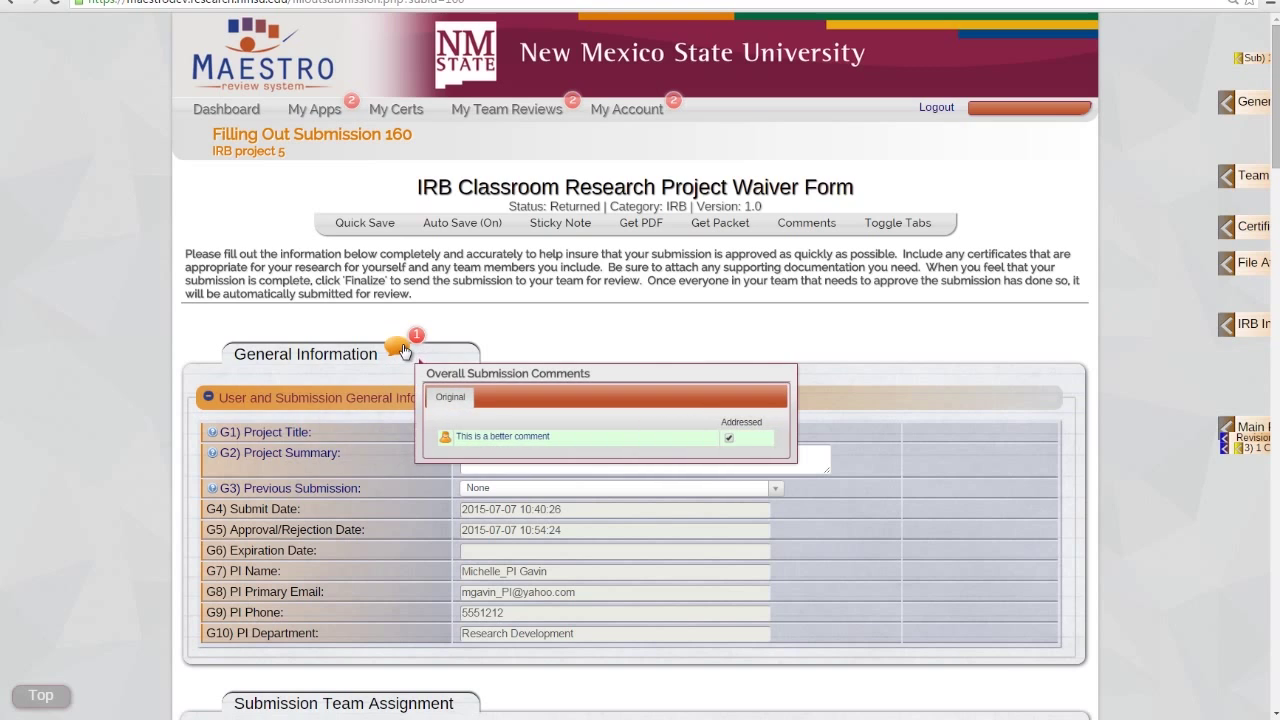
pyautogui.click(1143, 337)
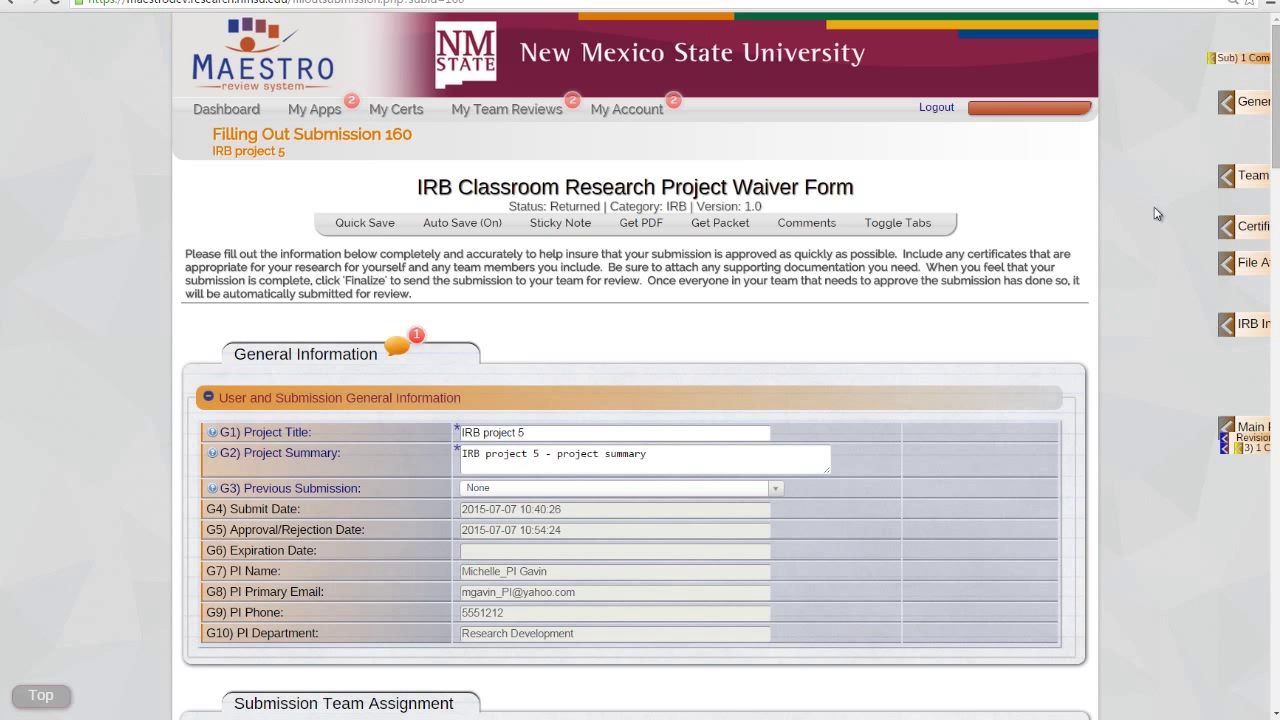
# Step: Examine the revision details of Questions 2 and 3 and the comment on Question 3 in the Main Form
pyautogui.click(1249, 455)
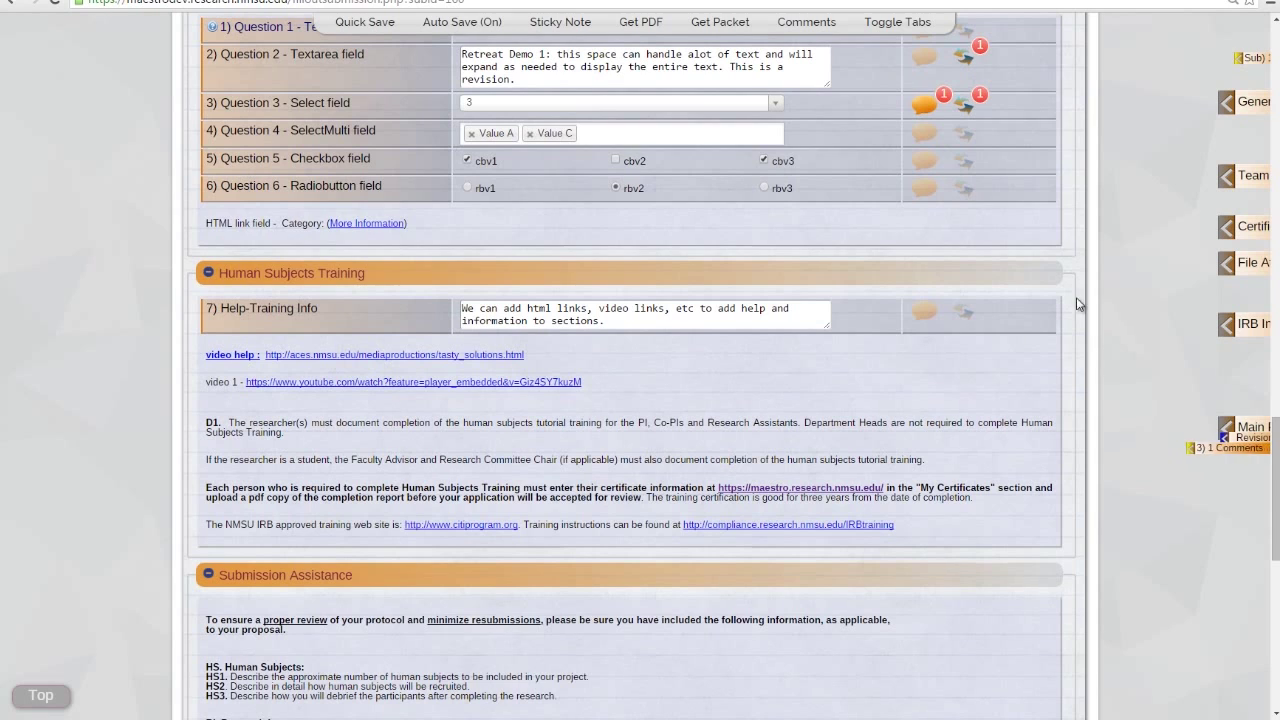
pyautogui.click(963, 56)
pyautogui.click(1075, 133)
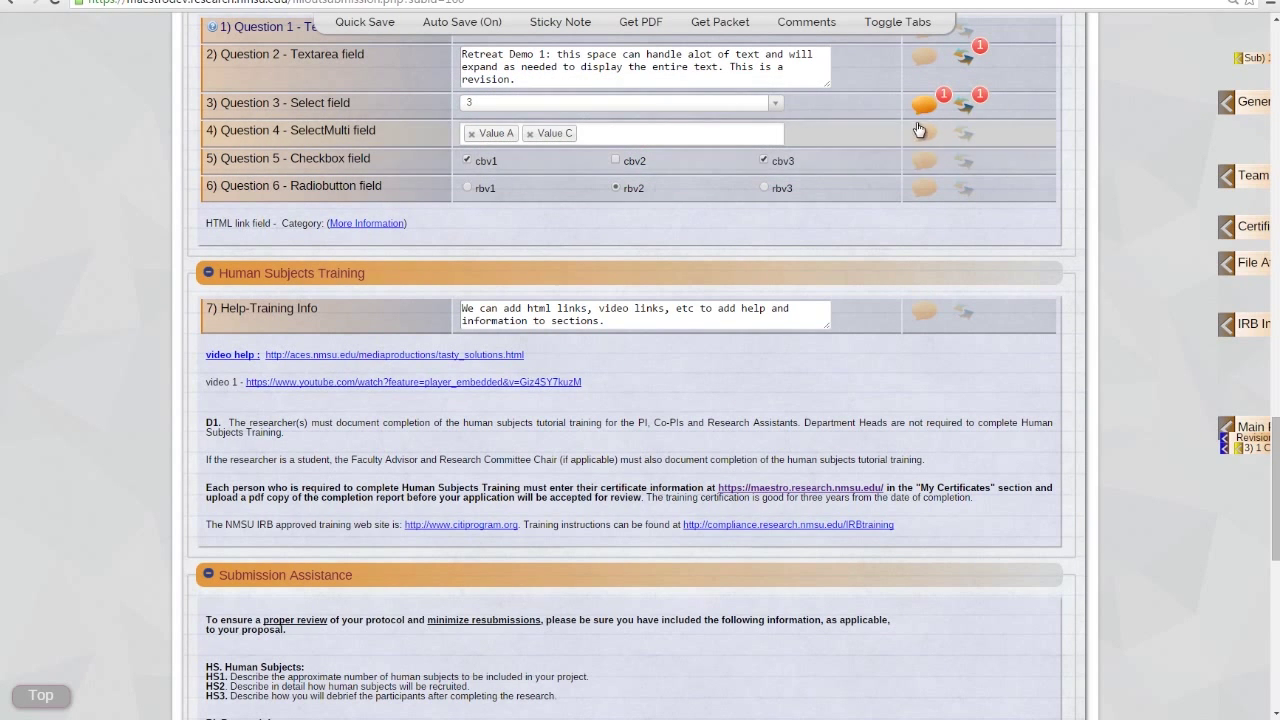
pyautogui.click(922, 104)
pyautogui.click(1131, 292)
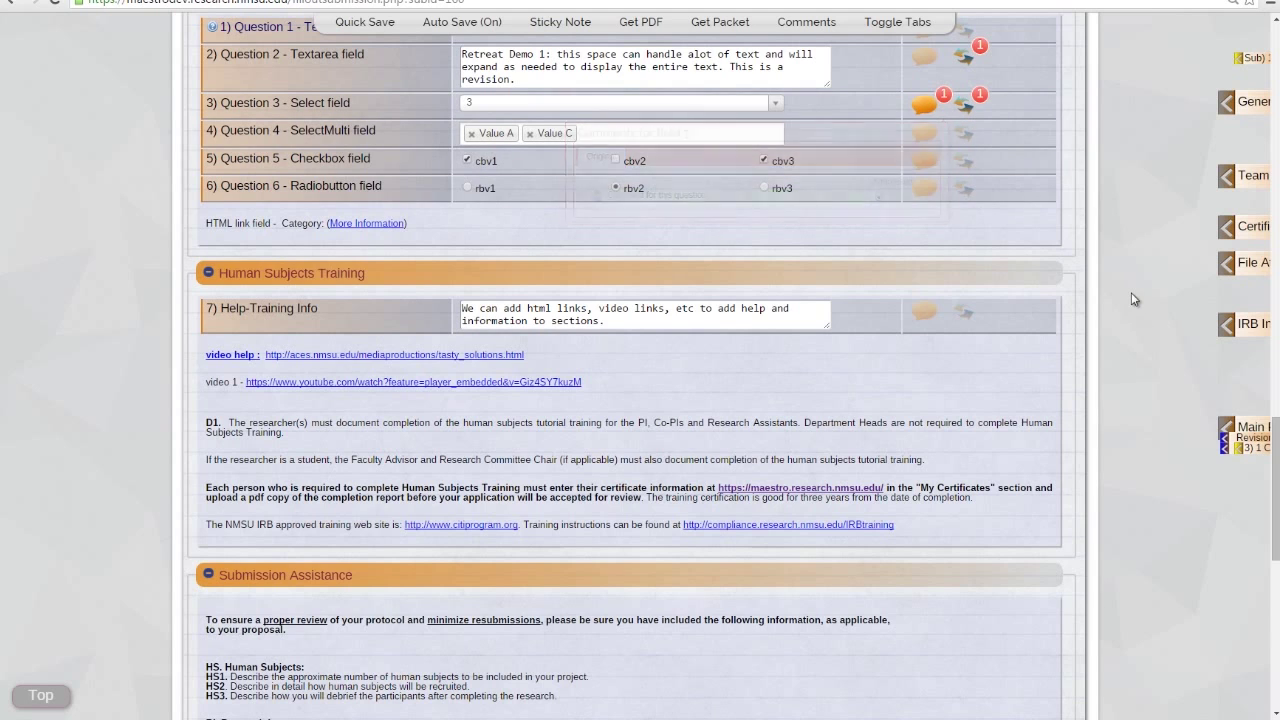
pyautogui.scroll(2, 986, 270)
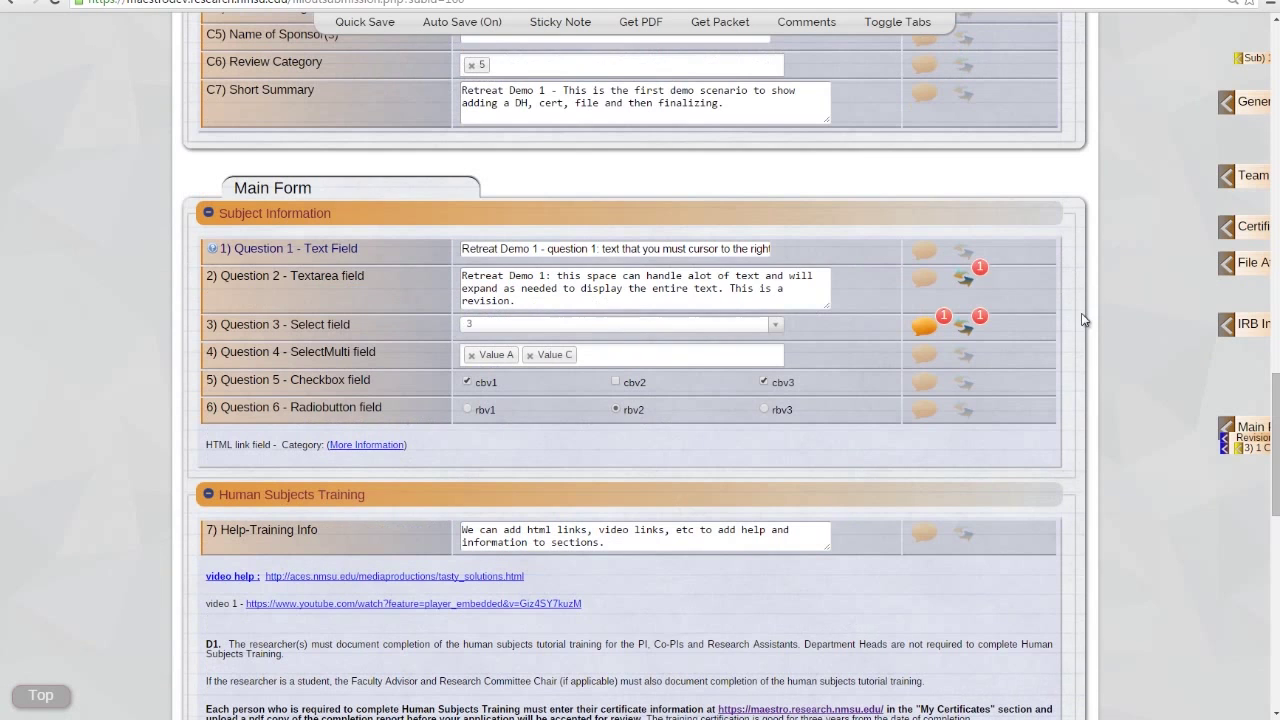
pyautogui.click(986, 270)
pyautogui.click(1009, 356)
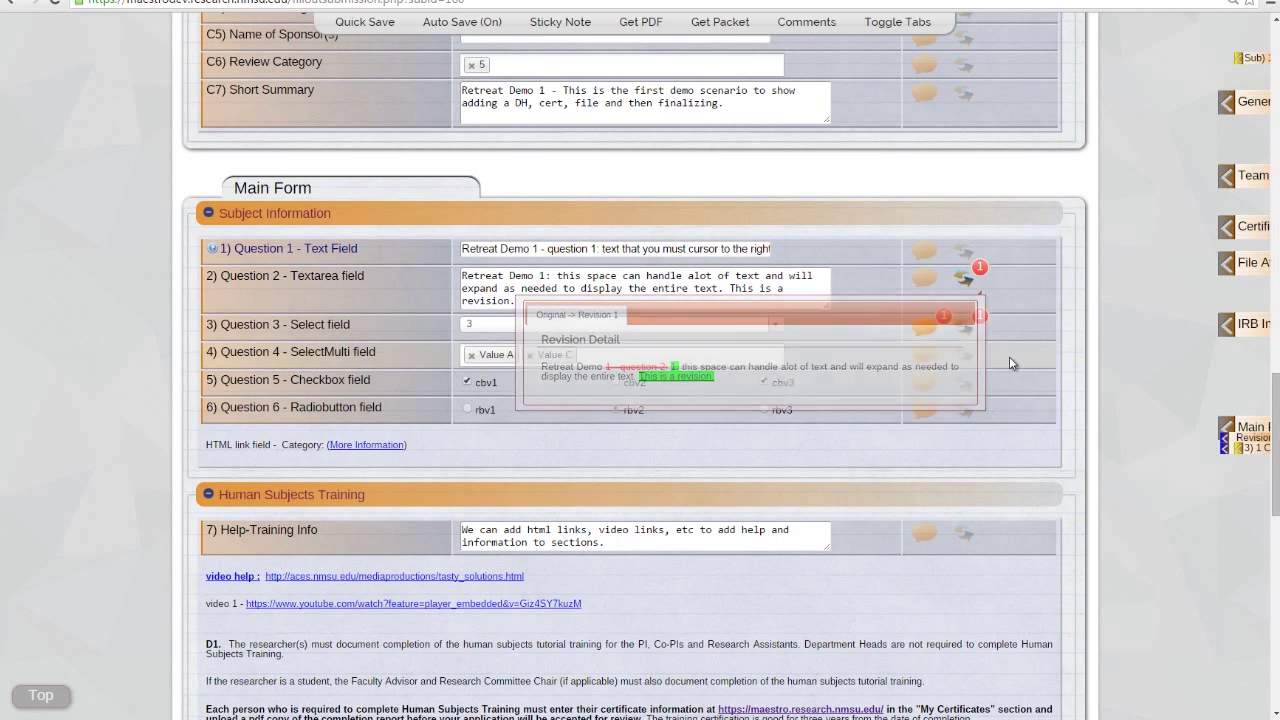
pyautogui.moveTo(976, 334)
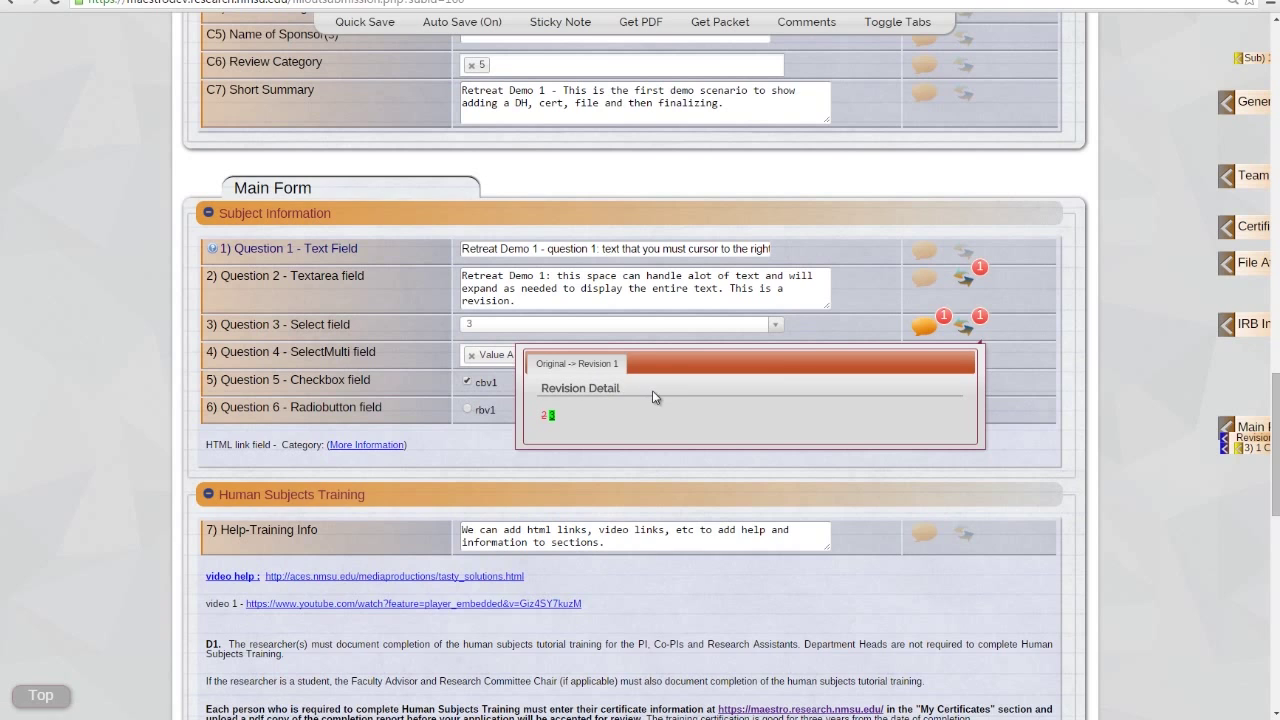
# Step: With Question 3's comment set as not addressed, accept the Signature Notice assurance and try to finalize the submission
pyautogui.moveTo(916, 338)
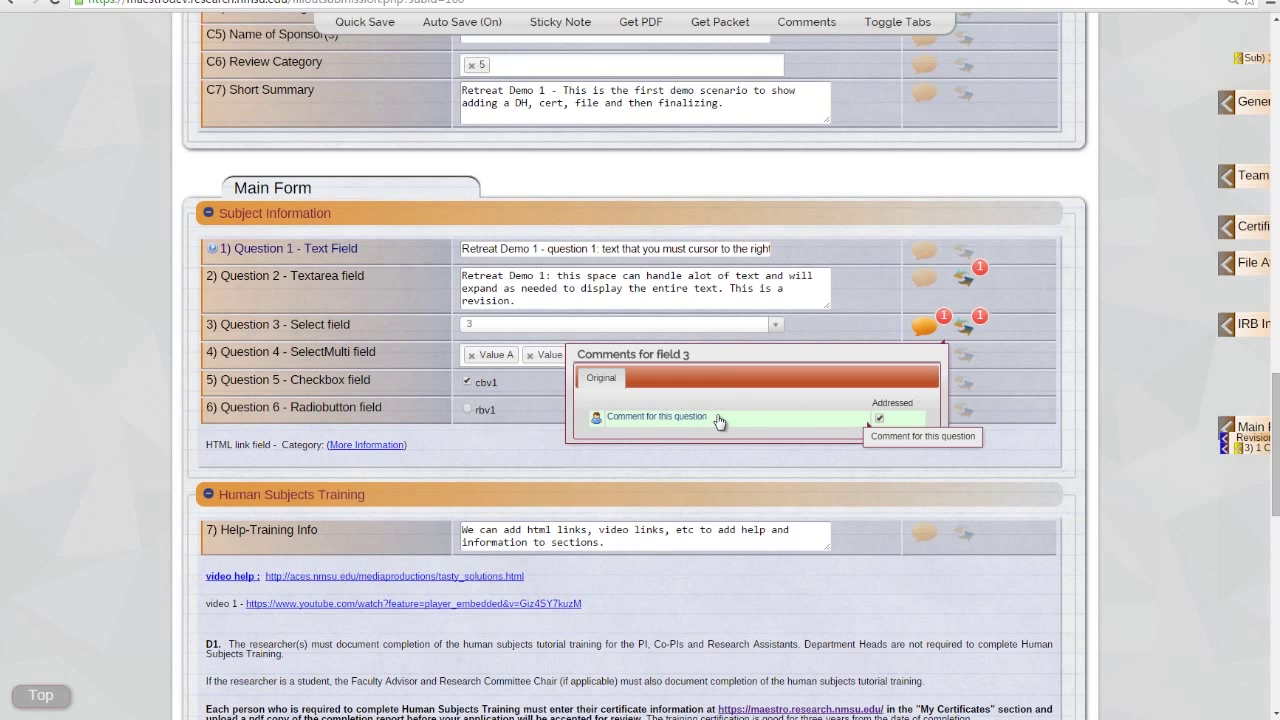
pyautogui.click(880, 419)
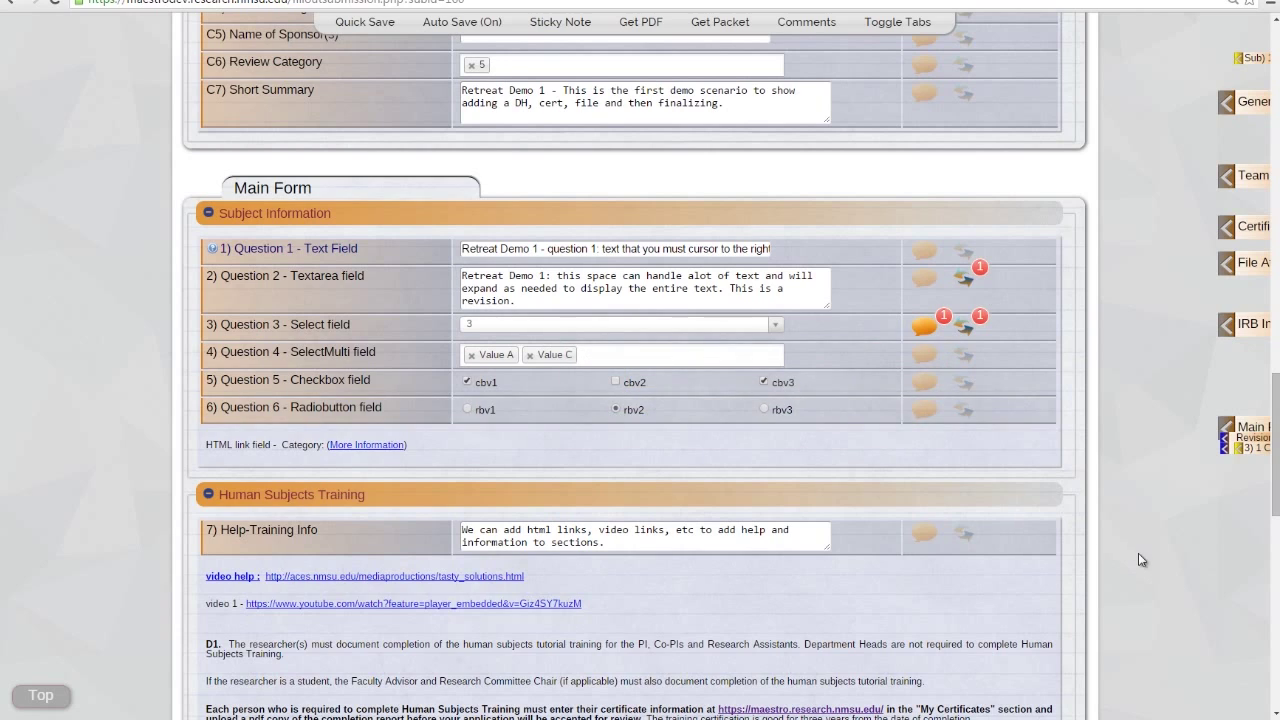
pyautogui.scroll(-10, 1139, 555)
pyautogui.click(199, 576)
pyautogui.click(676, 634)
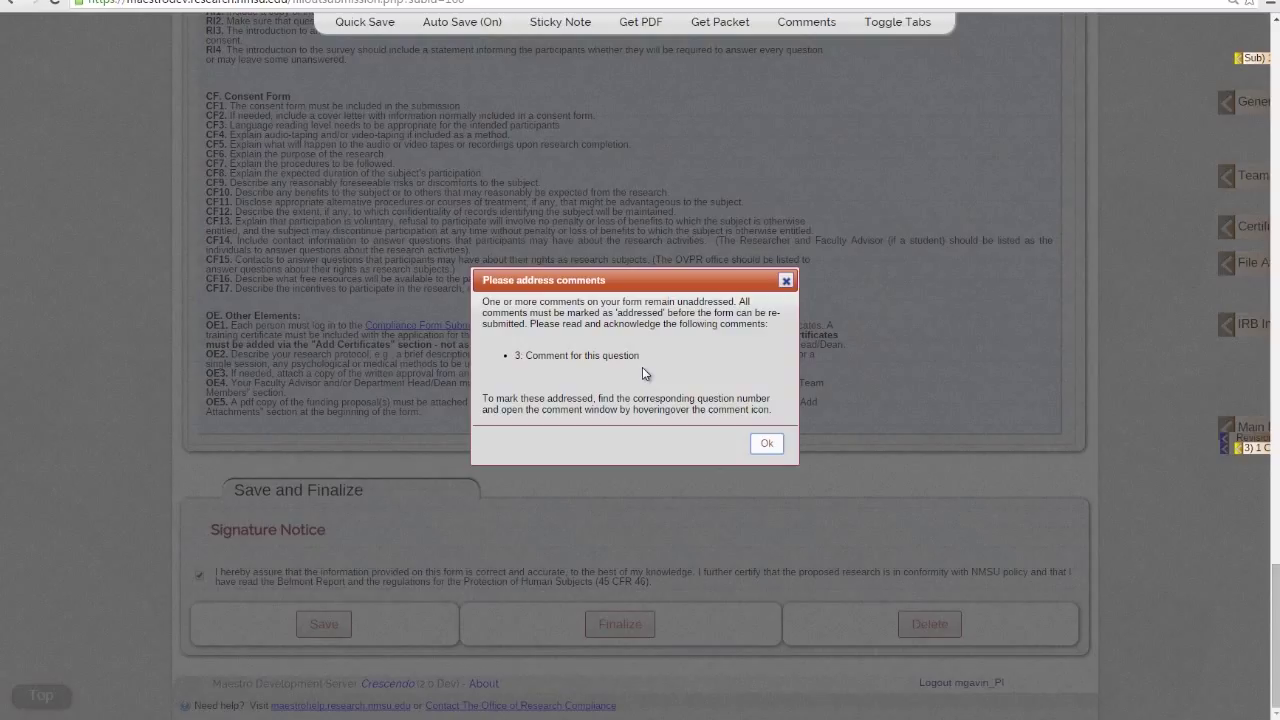
pyautogui.click(776, 452)
# Step: Return to Question 3 in the Main Form and mark its comment as addressed
pyautogui.click(1258, 449)
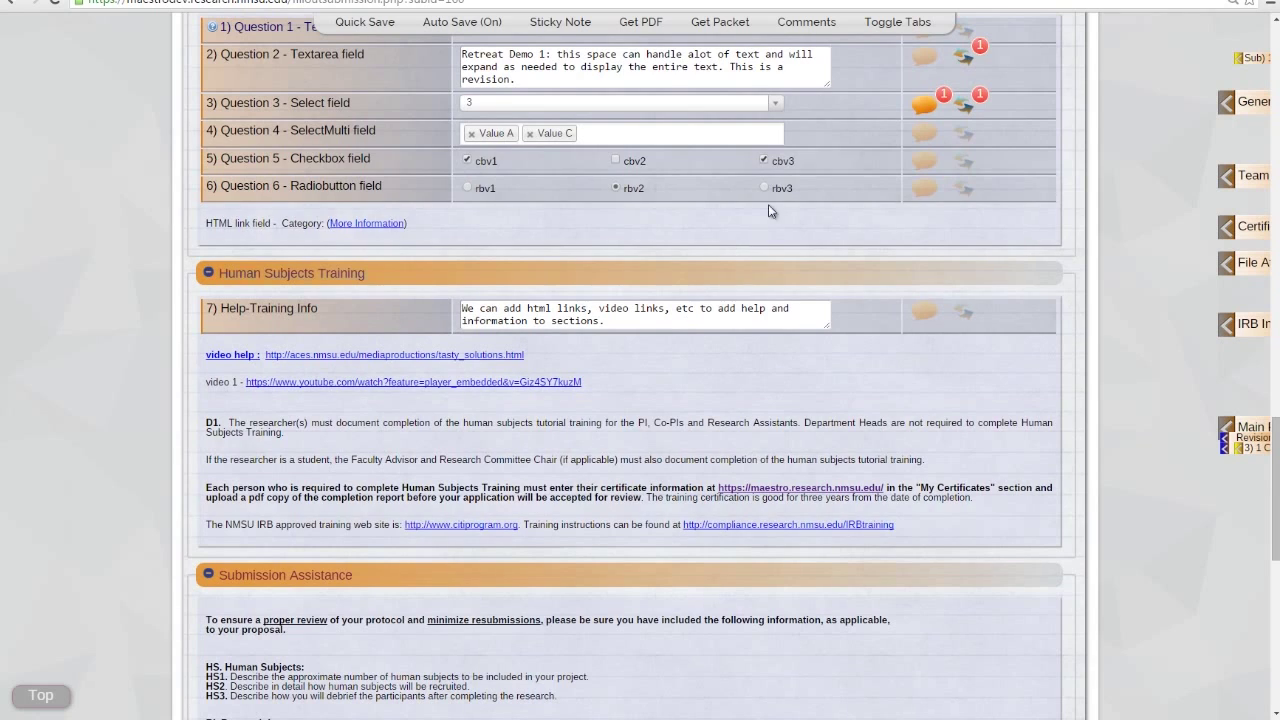
pyautogui.click(922, 104)
pyautogui.click(878, 199)
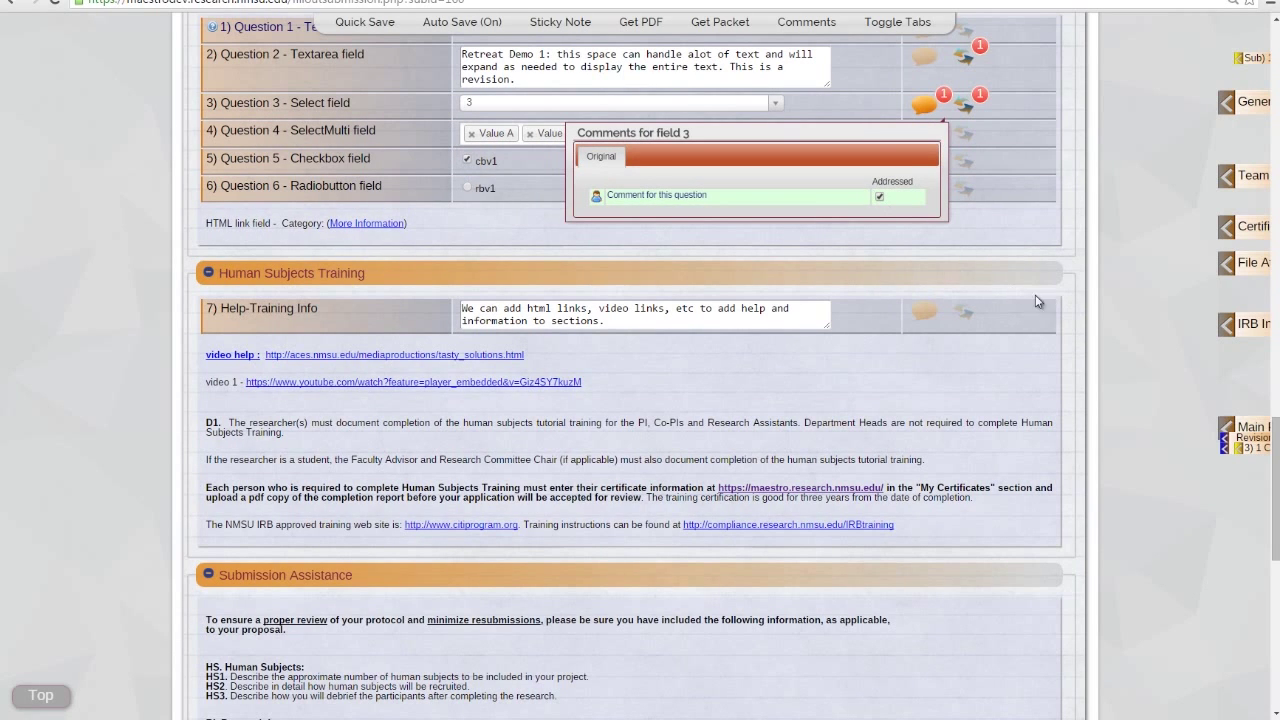
# Step: Review the overall submission comment and the Question 3 comment in the Comment Overview, and close it
pyautogui.scroll(20, 1112, 320)
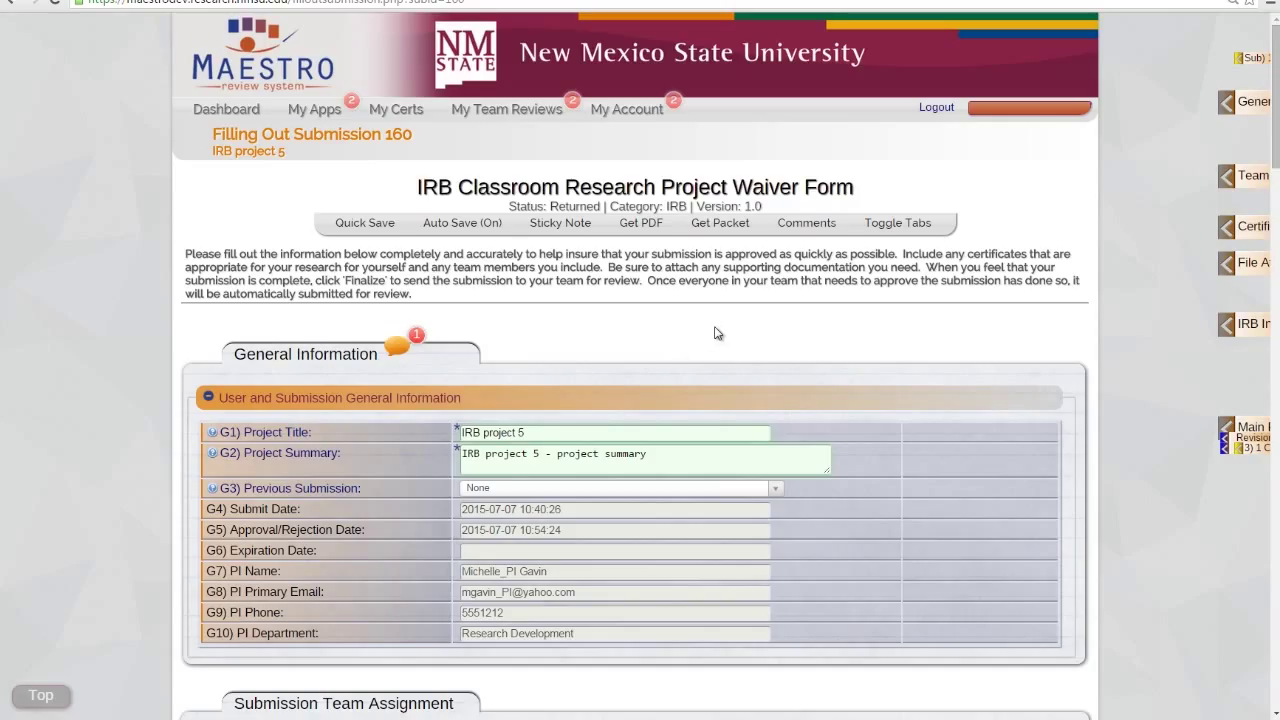
pyautogui.click(808, 231)
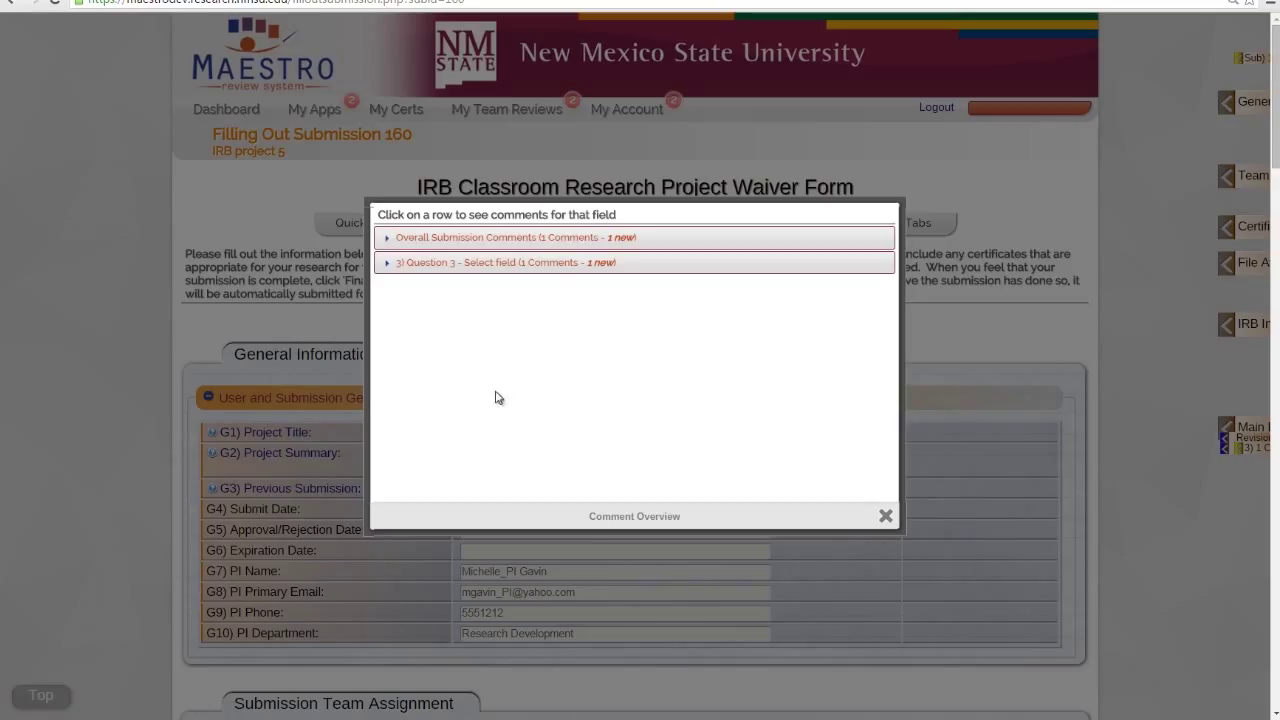
pyautogui.click(483, 246)
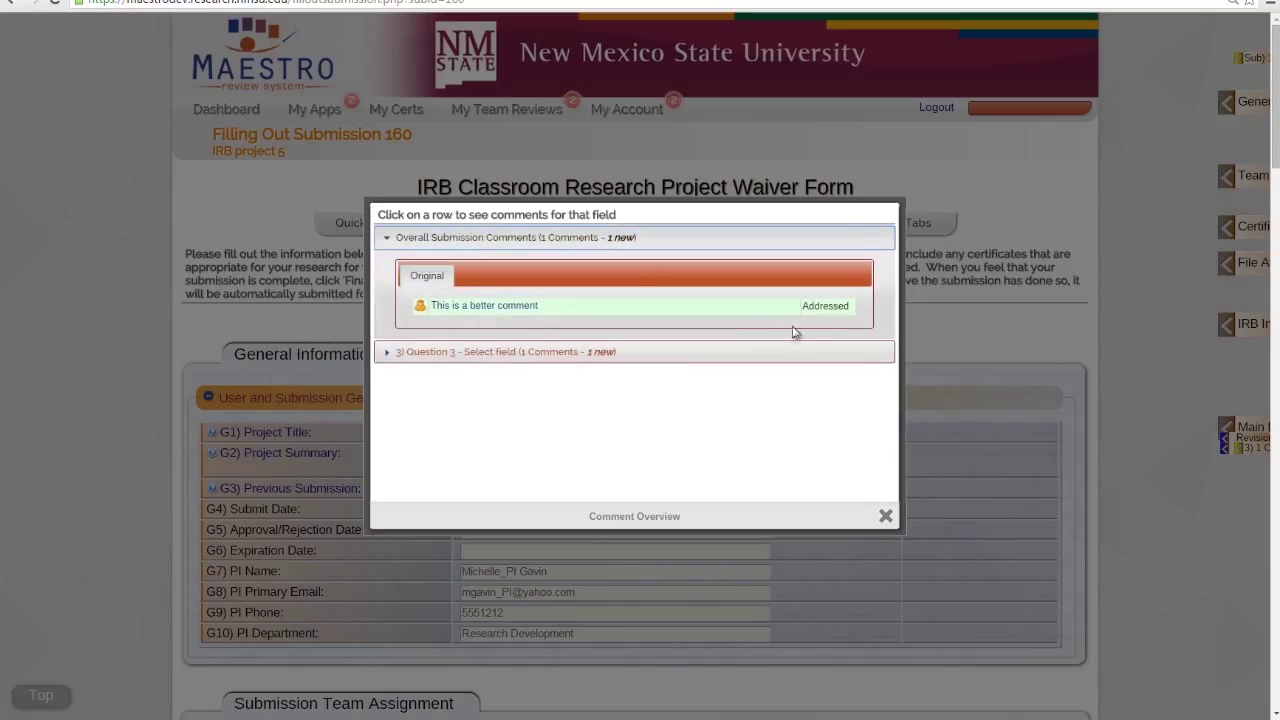
pyautogui.click(628, 354)
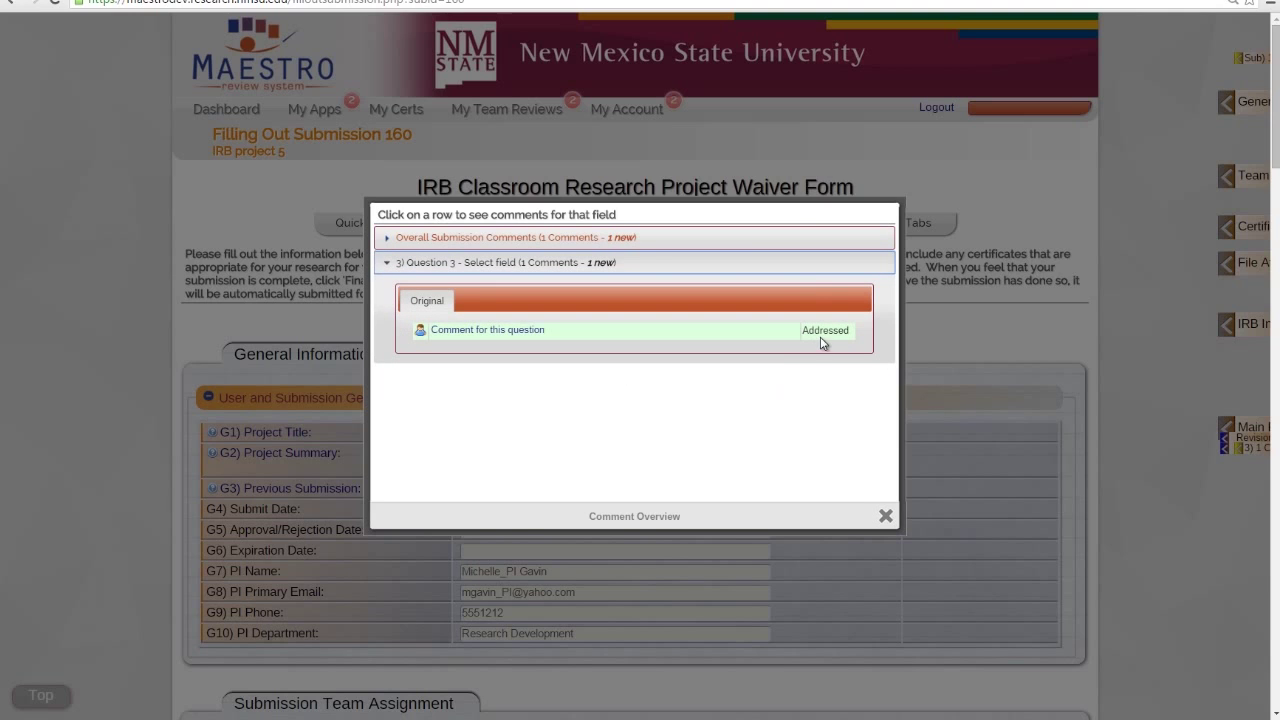
pyautogui.click(885, 516)
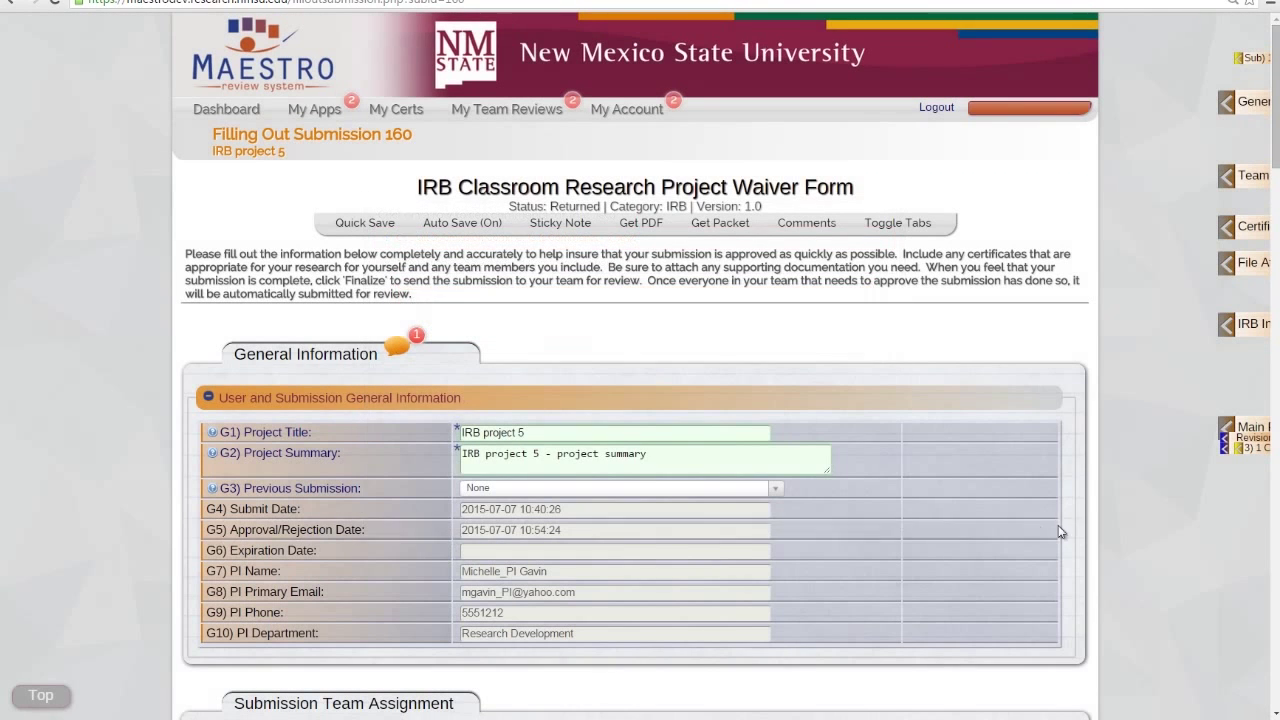
# Step: Try to finalize the submission, cancel the finalization, and go back to the Certificate Attachments section
pyautogui.scroll(-15, 1240, 101)
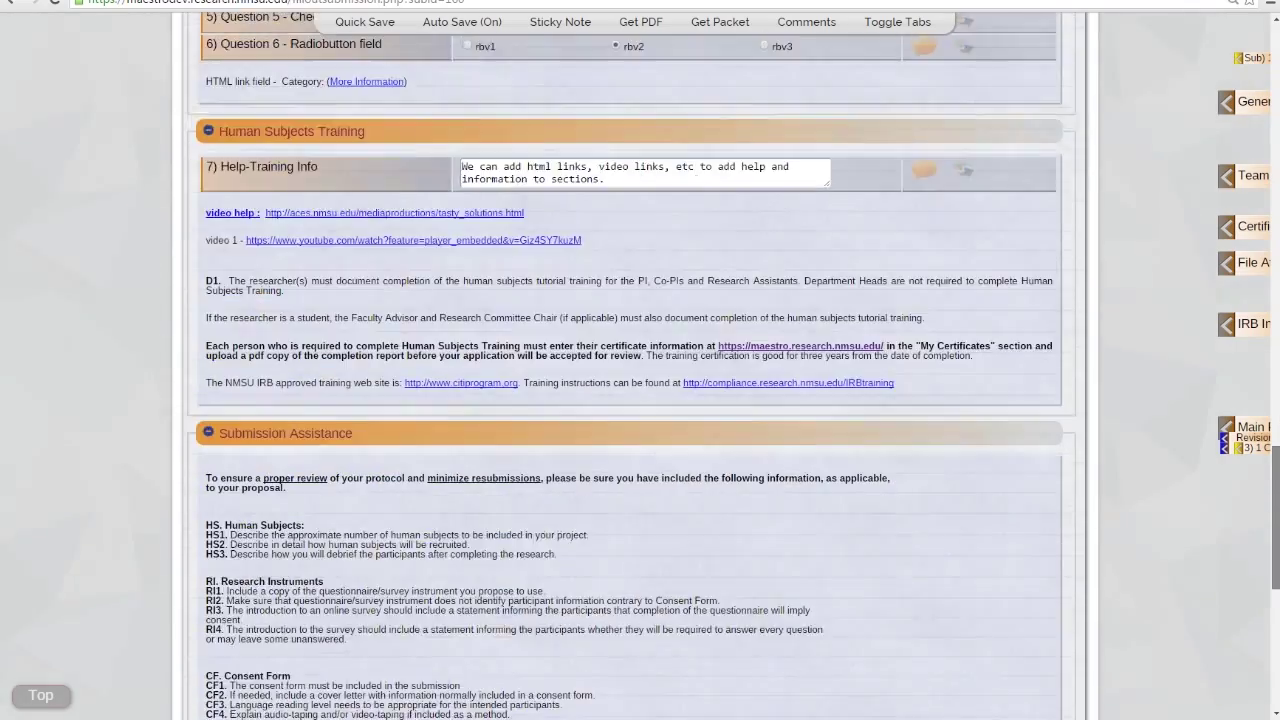
pyautogui.scroll(-6, 640, 400)
pyautogui.click(618, 630)
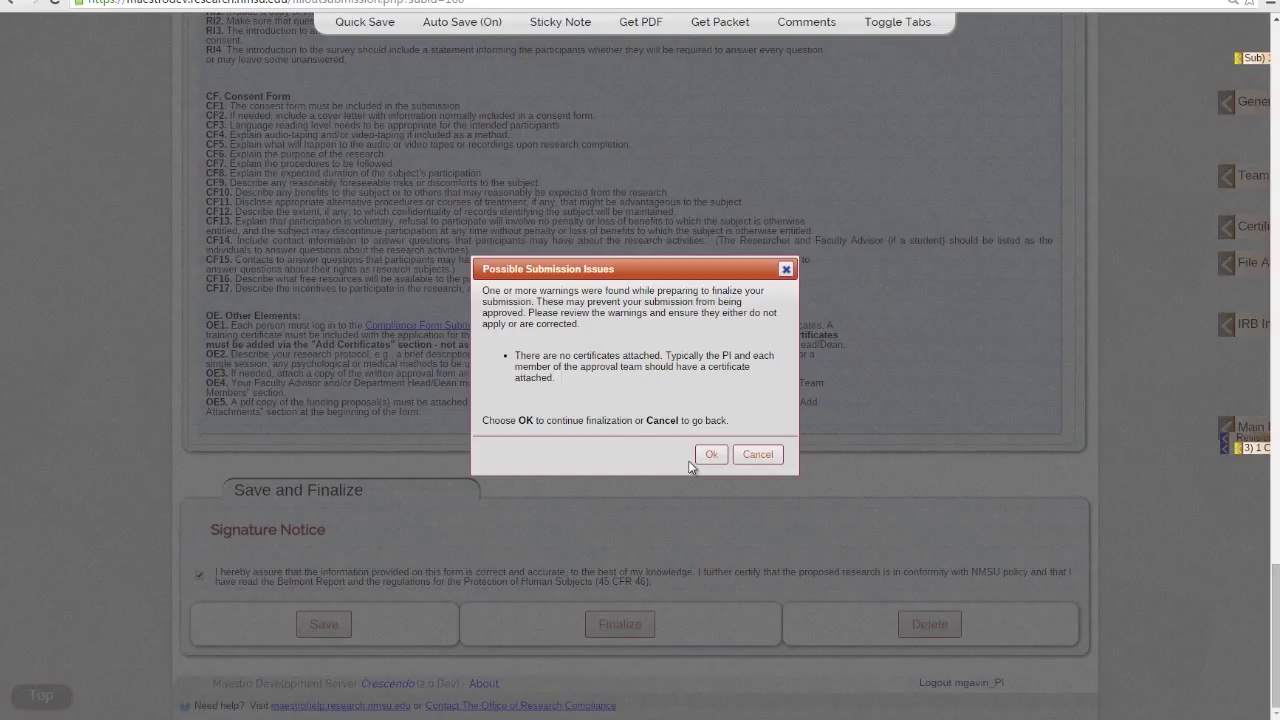
pyautogui.click(759, 456)
pyautogui.scroll(2, 771, 478)
pyautogui.scroll(15, 771, 475)
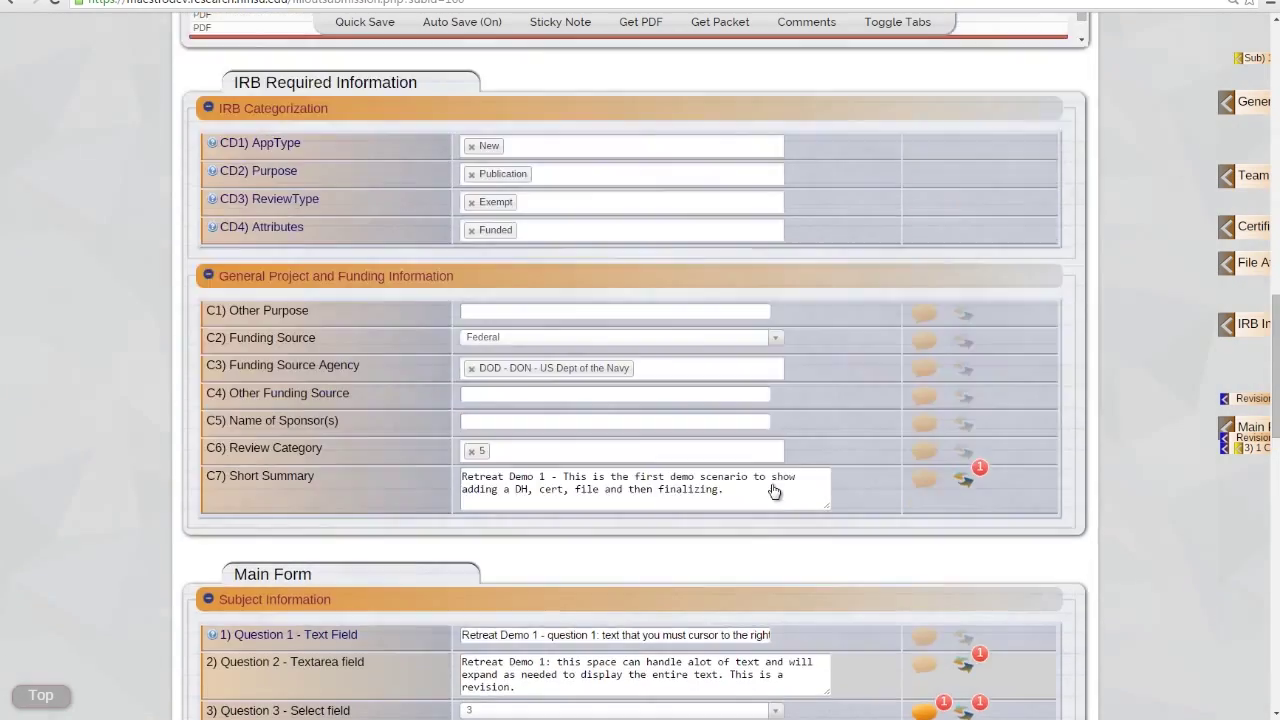
pyautogui.scroll(-4, 729, 544)
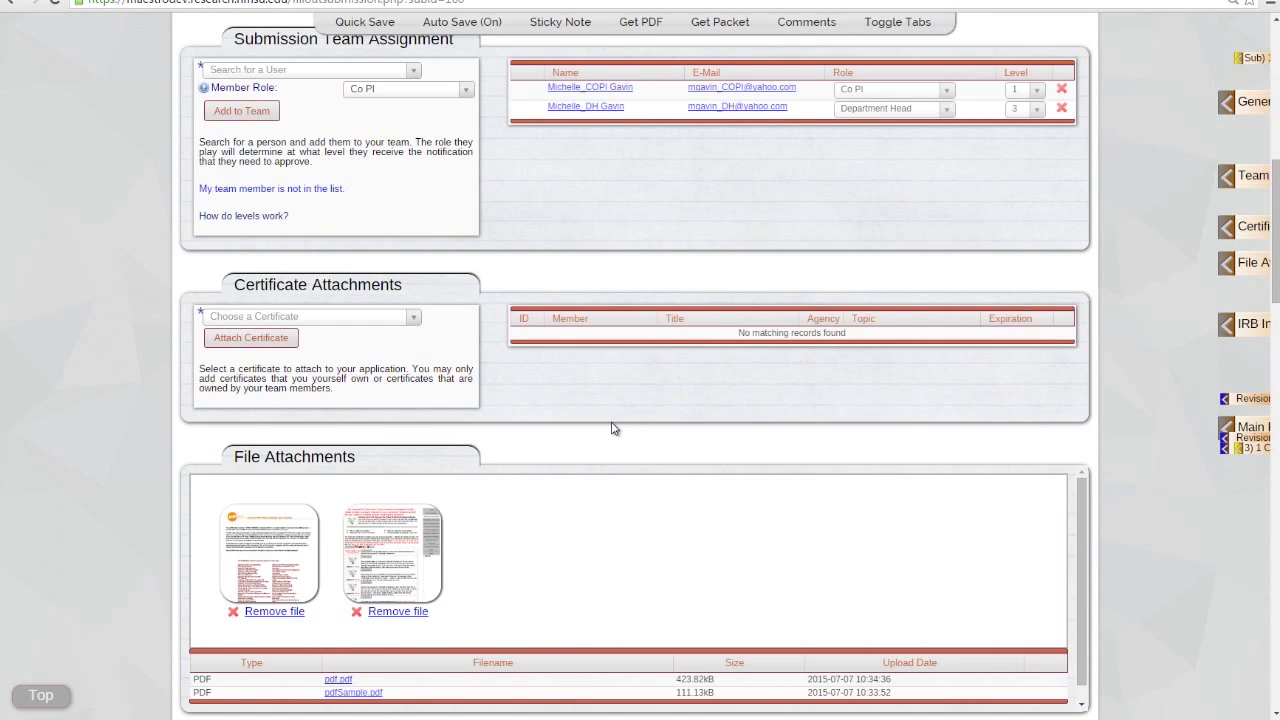